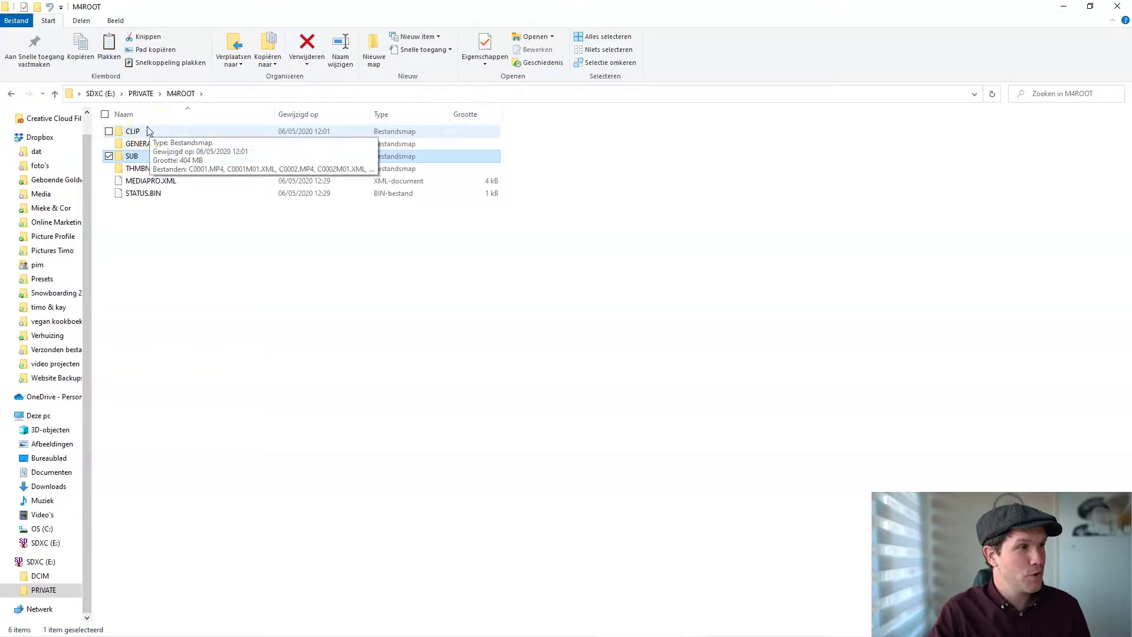
Open the SD card's SUB folder and select proxy clips C0004S03, C0005S03 and C0006S03.MP4.
double_click(148, 131)
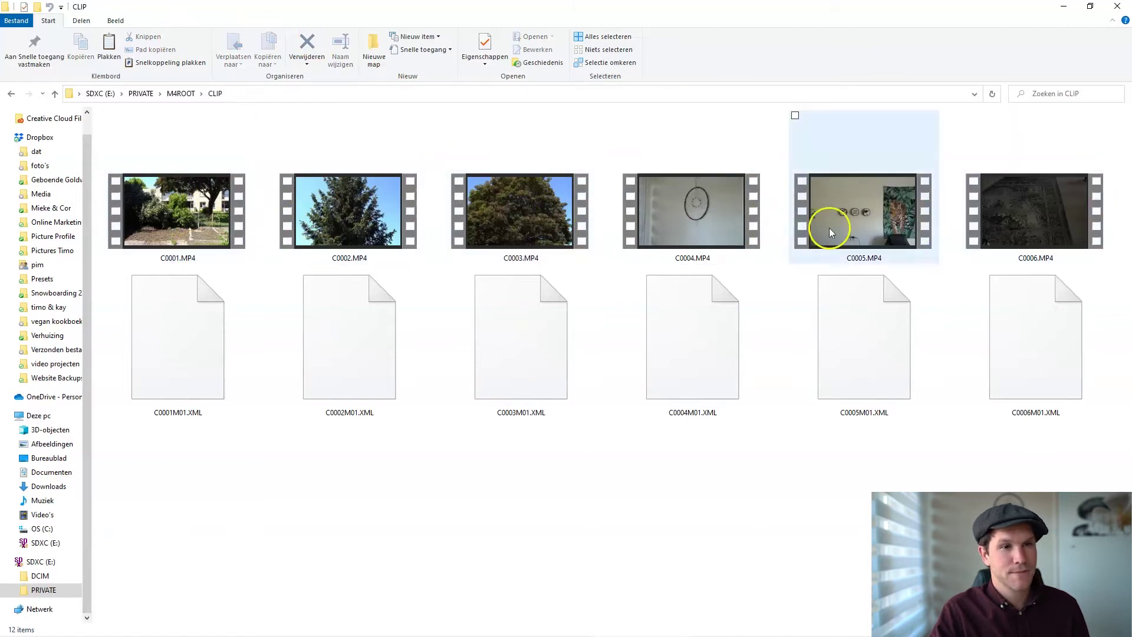
left_click(10, 95)
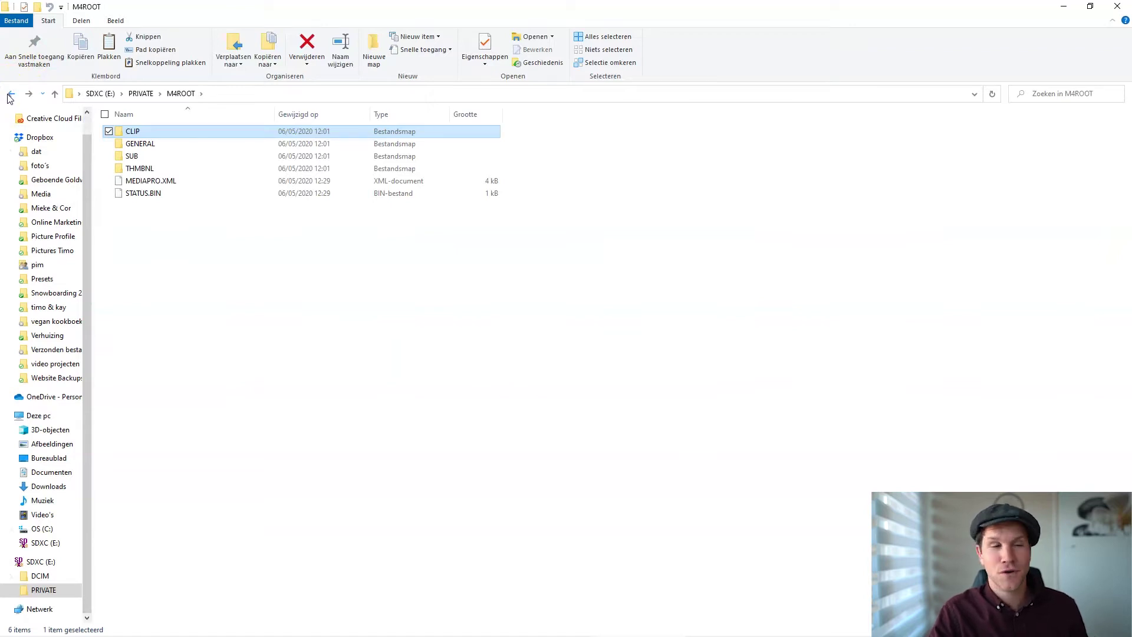
double_click(134, 157)
left_click_drag(308, 159, 121, 160)
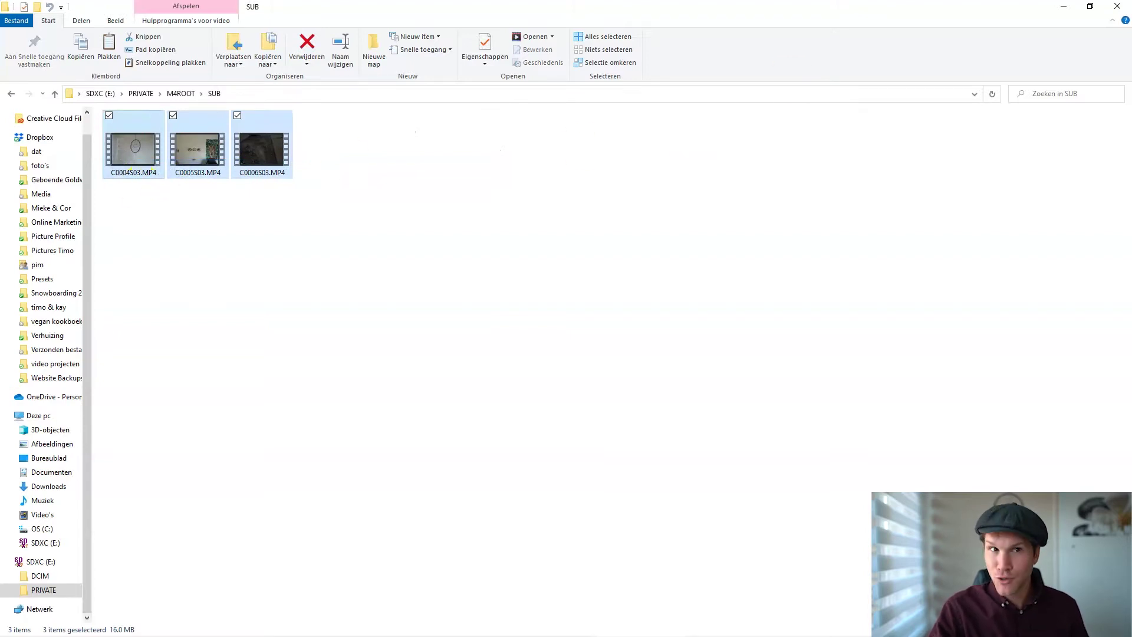
Import C0004.MP4, C0005.MP4 and C0006.MP4 into the Premiere project, then select only C0005.MP4.
left_click(1065, 6)
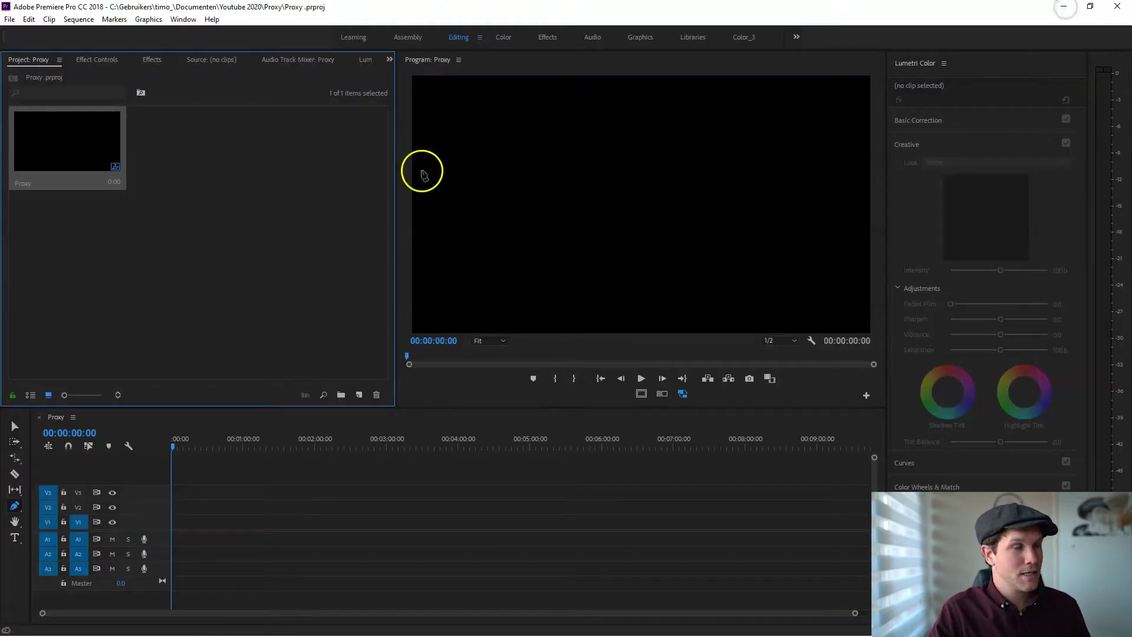
left_click(611, 633)
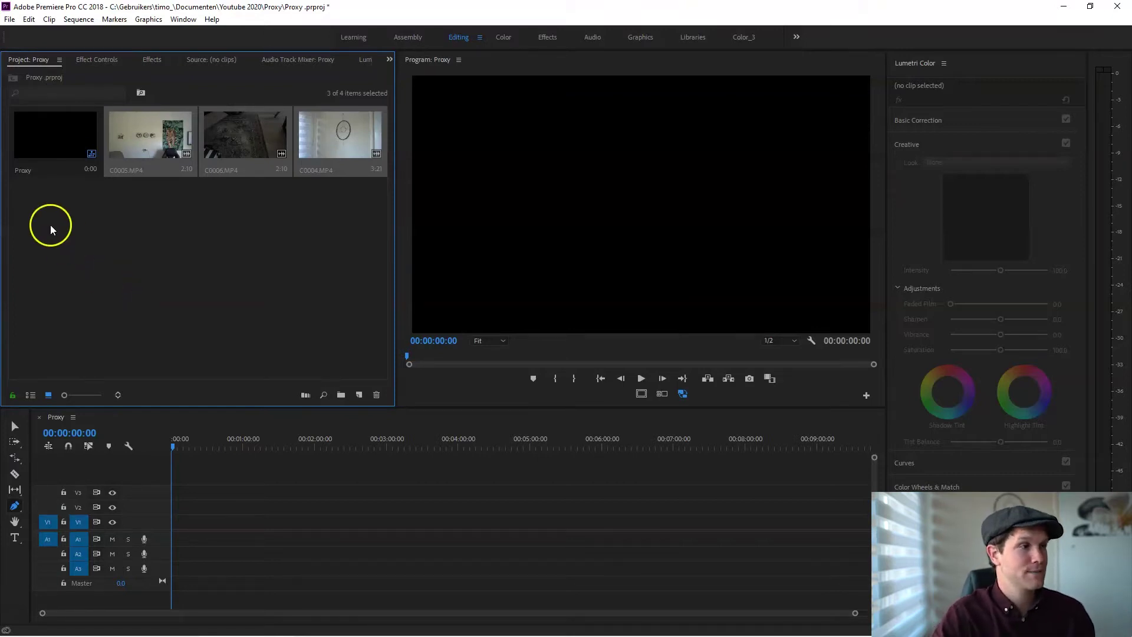
left_click(160, 222)
left_click(108, 152)
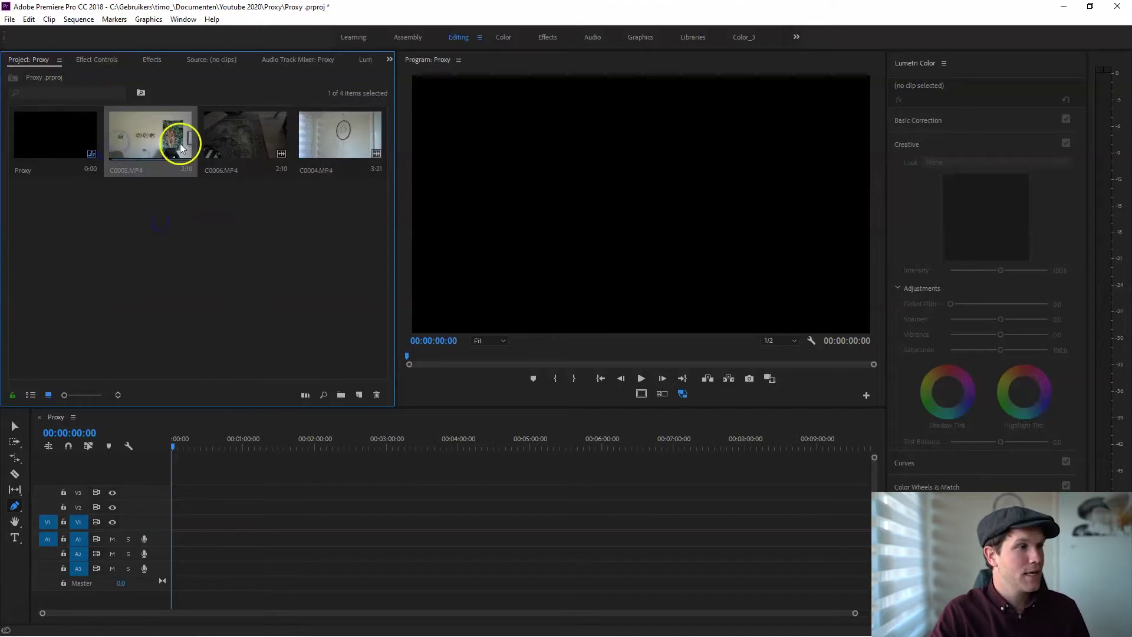
Start Proxy > Attach Proxies for C0005.MP4 and confirm to browse for the proxy file.
right_click(149, 148)
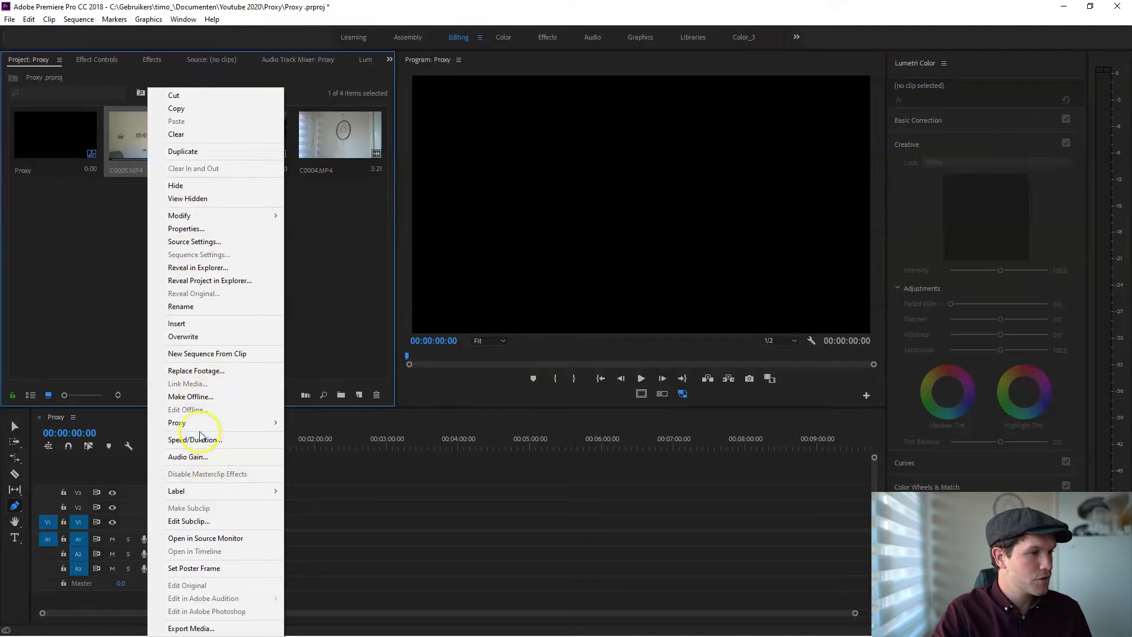
mouse_move(198, 423)
left_click(327, 437)
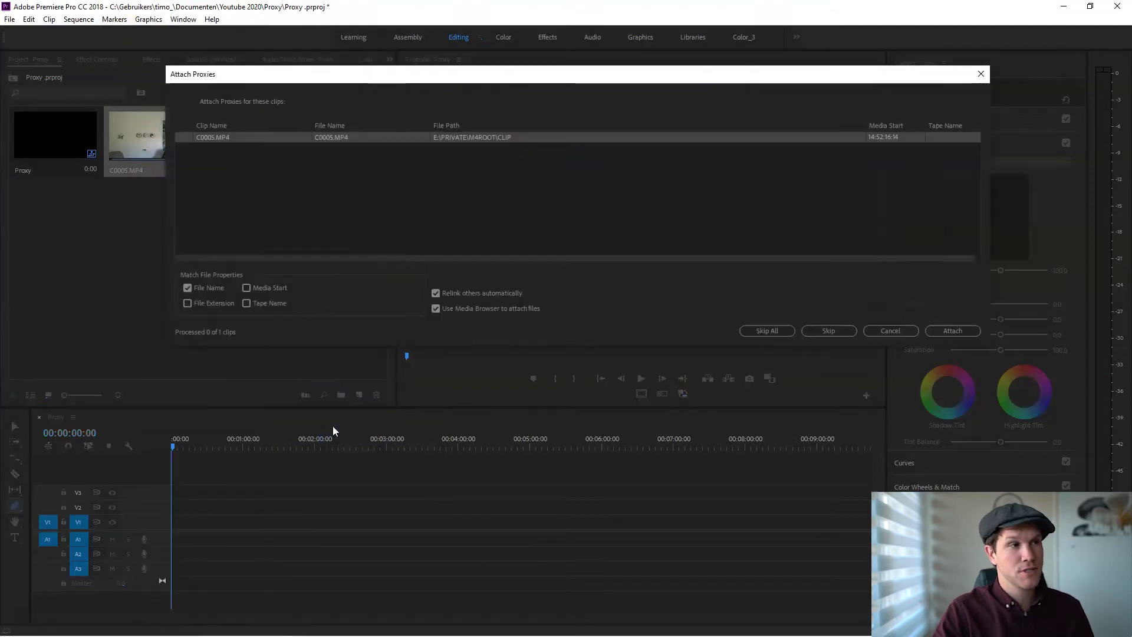
left_click_drag(285, 75, 269, 136)
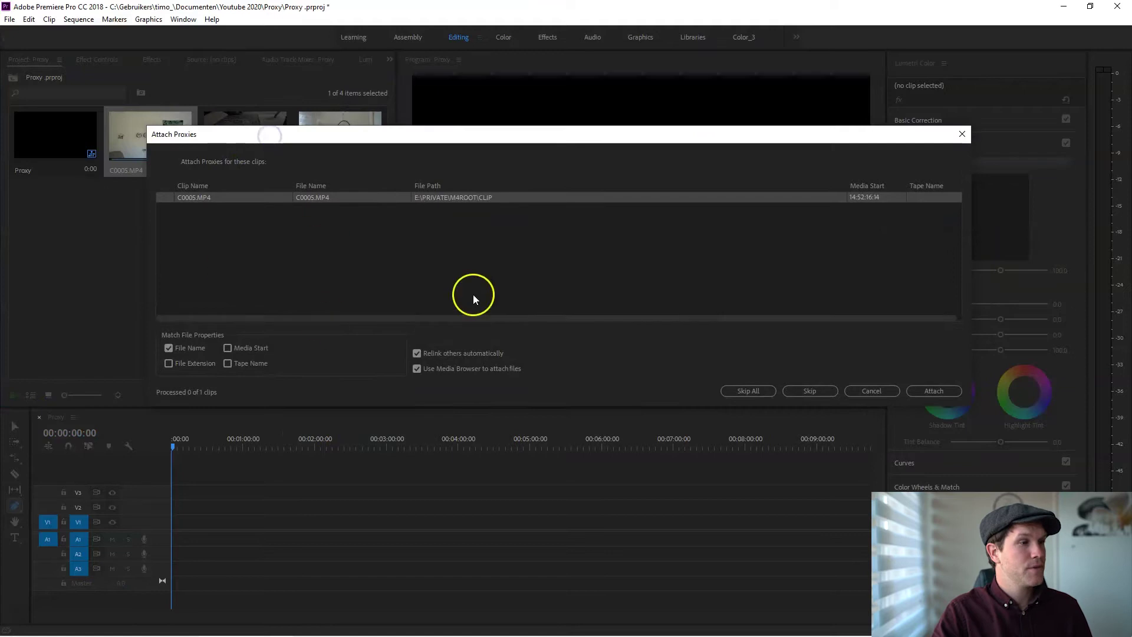
left_click(939, 393)
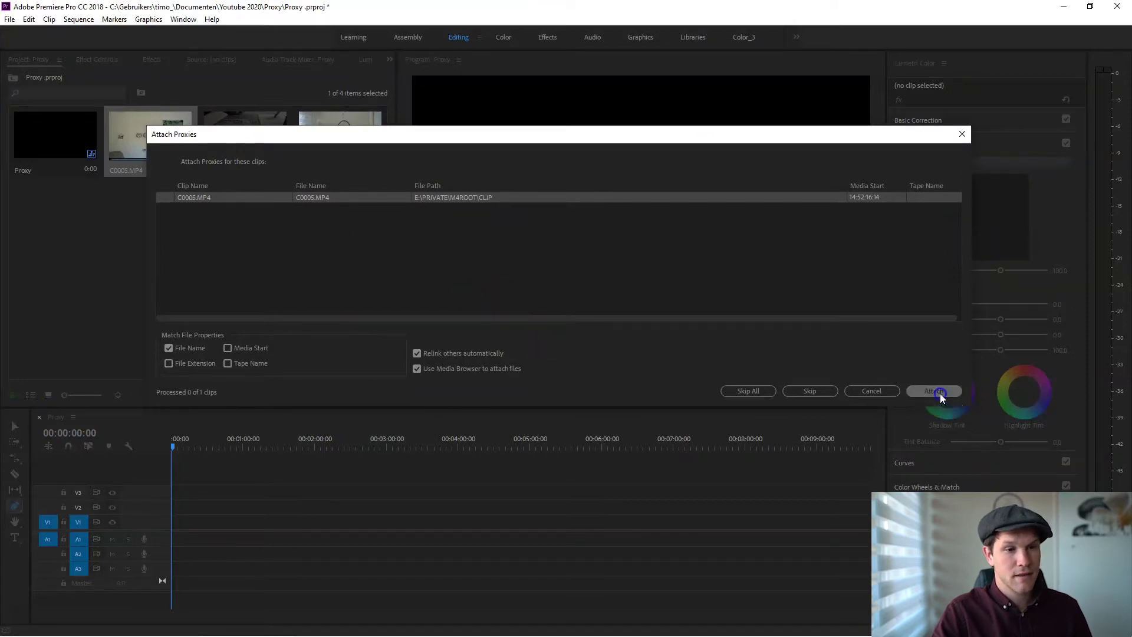
Choose C0005S03.MP4 from the SUB folder as the proxy for C0005.
left_click_drag(222, 37, 194, 255)
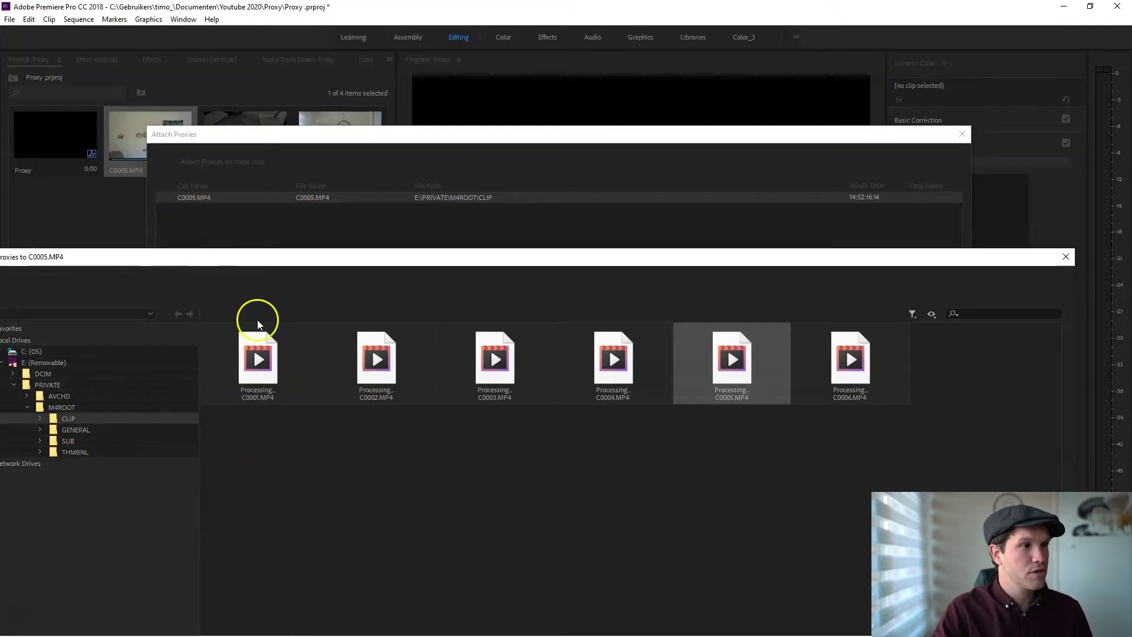
left_click(66, 444)
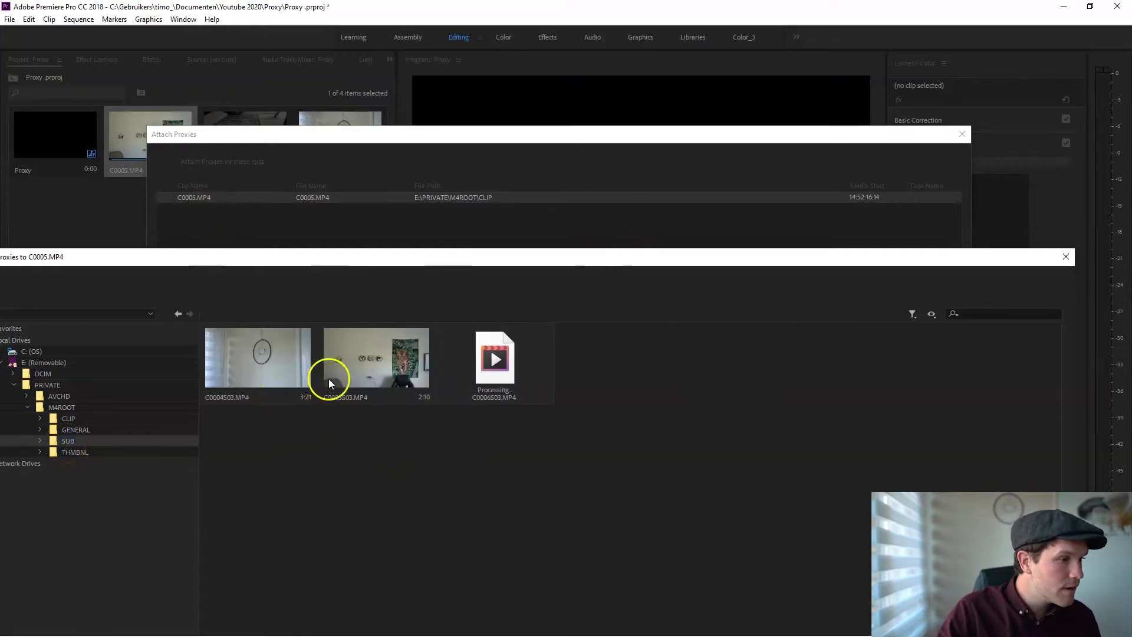
left_click(362, 370)
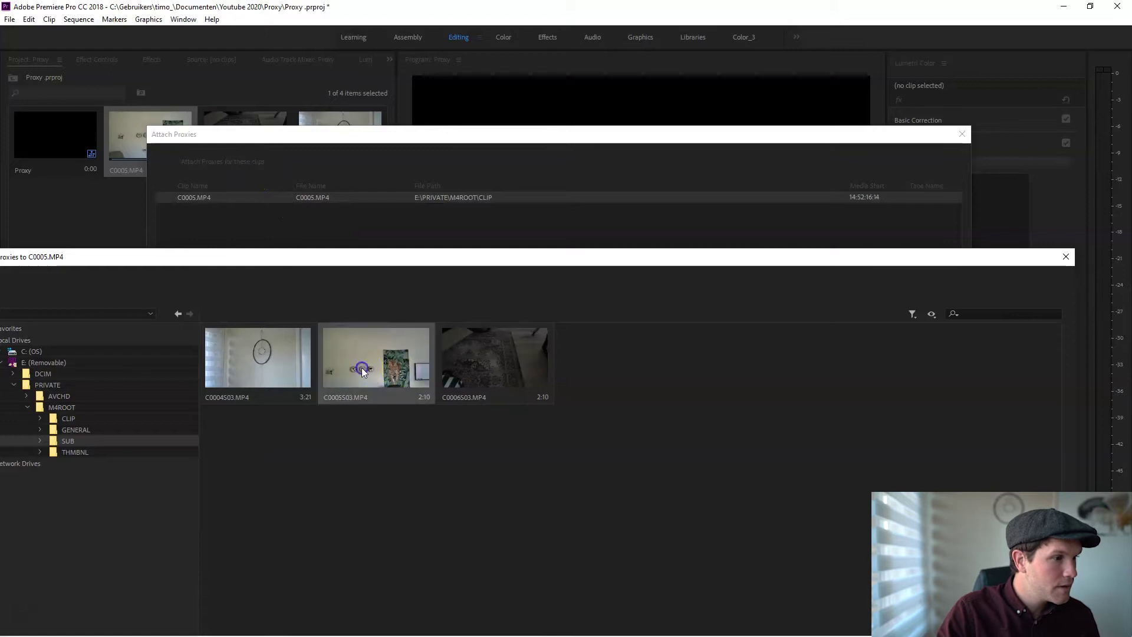
double_click(367, 364)
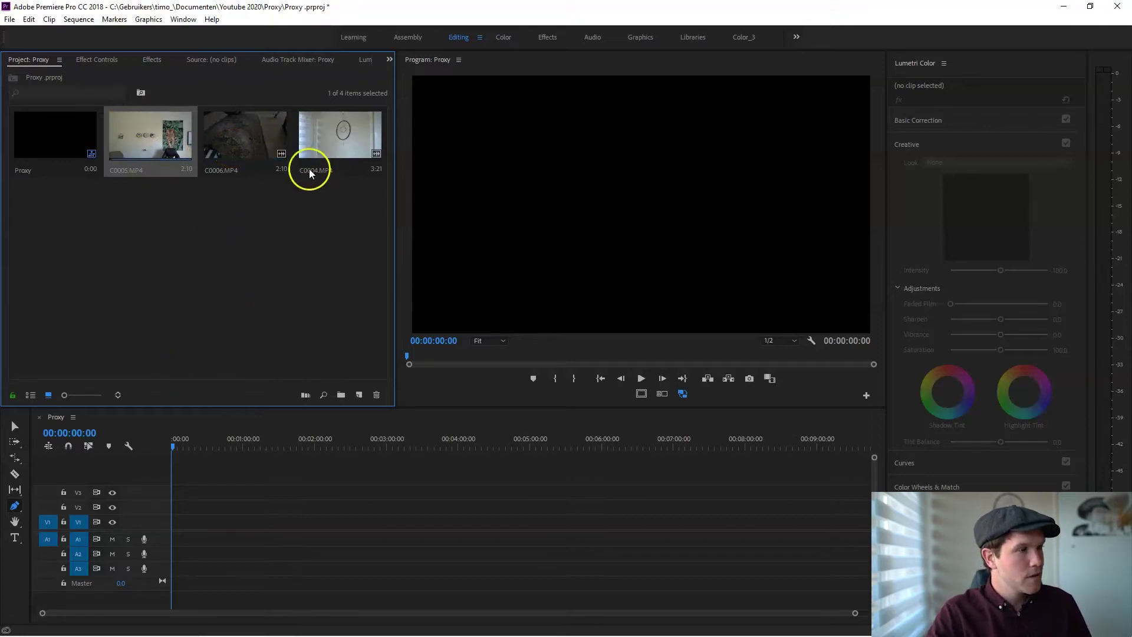
Open Attach Proxies for C0004, C0005 and C0006 together, with the C0004.MP4 row selected.
left_click(328, 156, "shift")
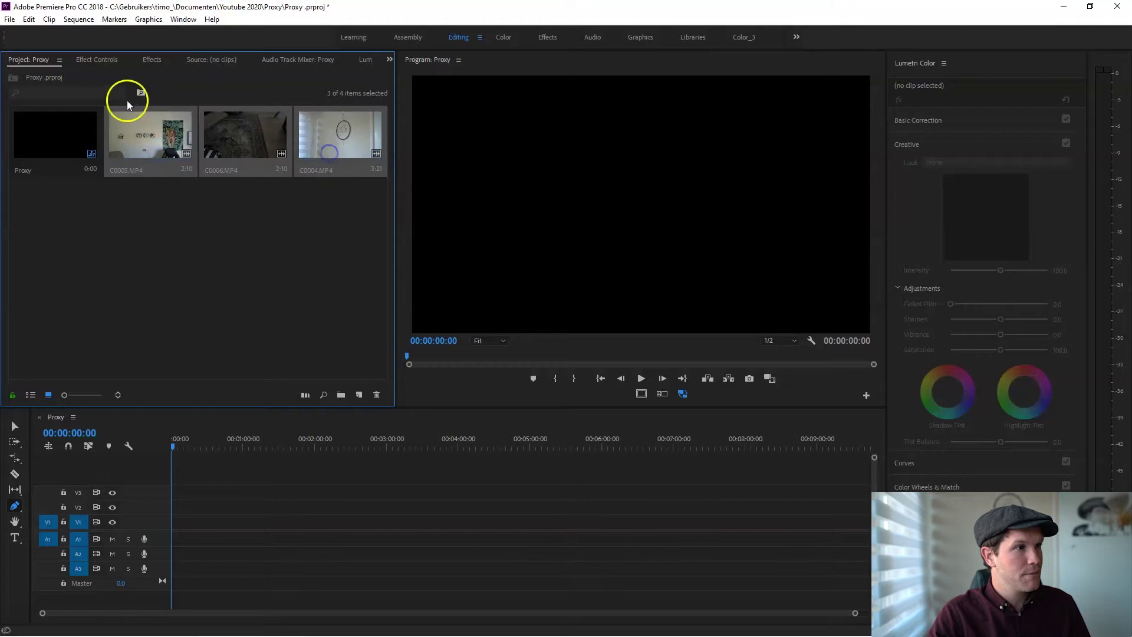
right_click(216, 147)
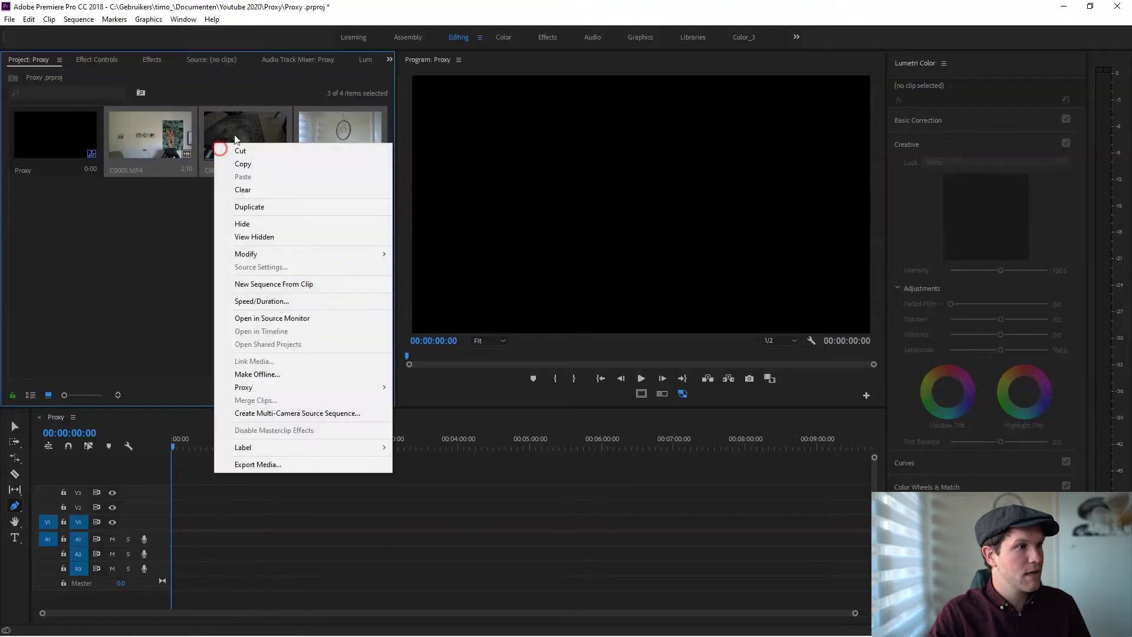
left_click(288, 390)
left_click(401, 401)
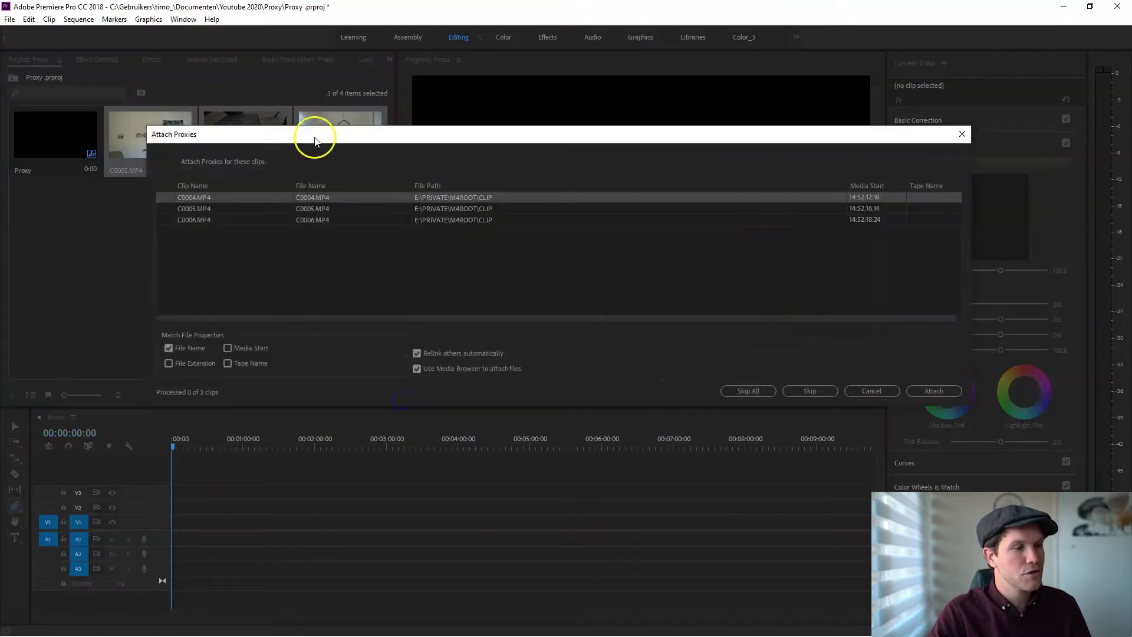
left_click_drag(362, 140, 576, 79)
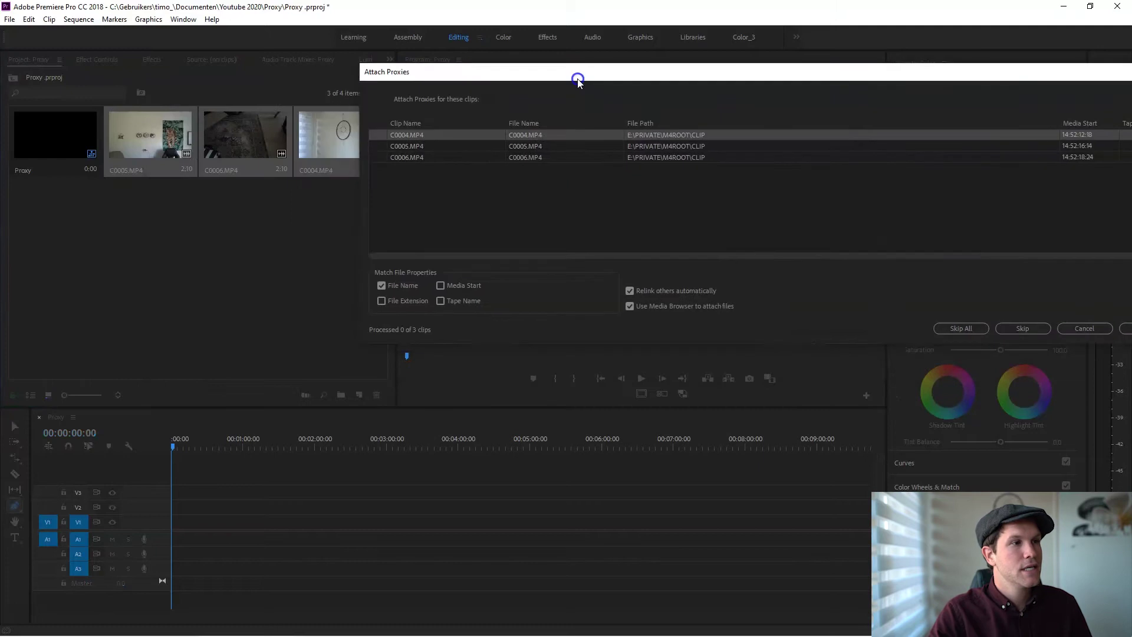
left_click(401, 158, "shift")
left_click_drag(979, 78, 794, 69)
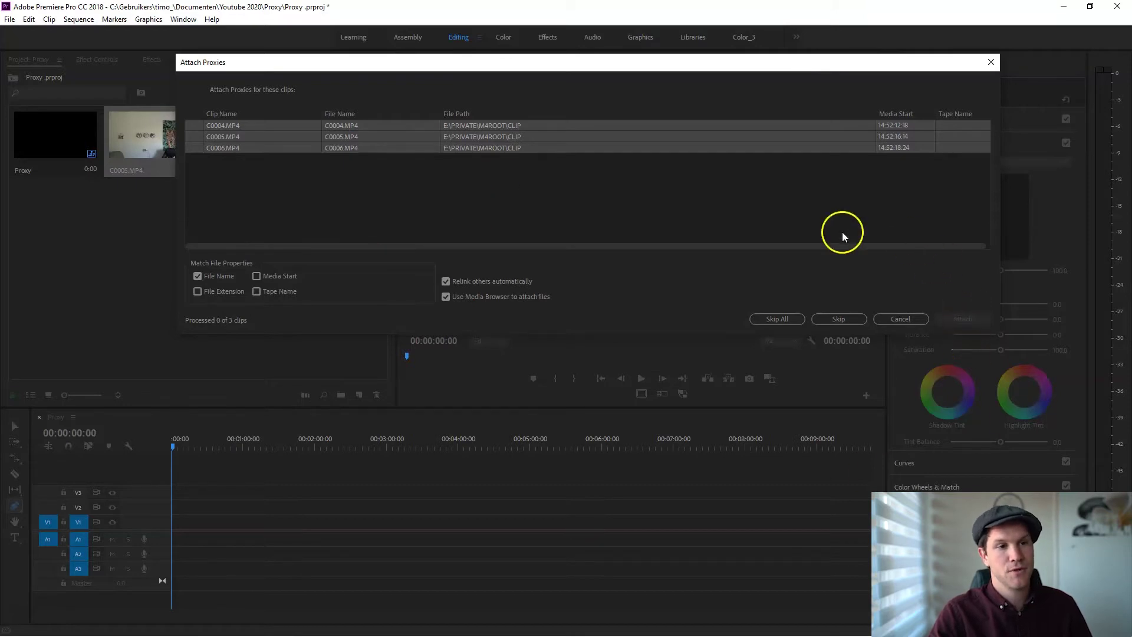
left_click(342, 126)
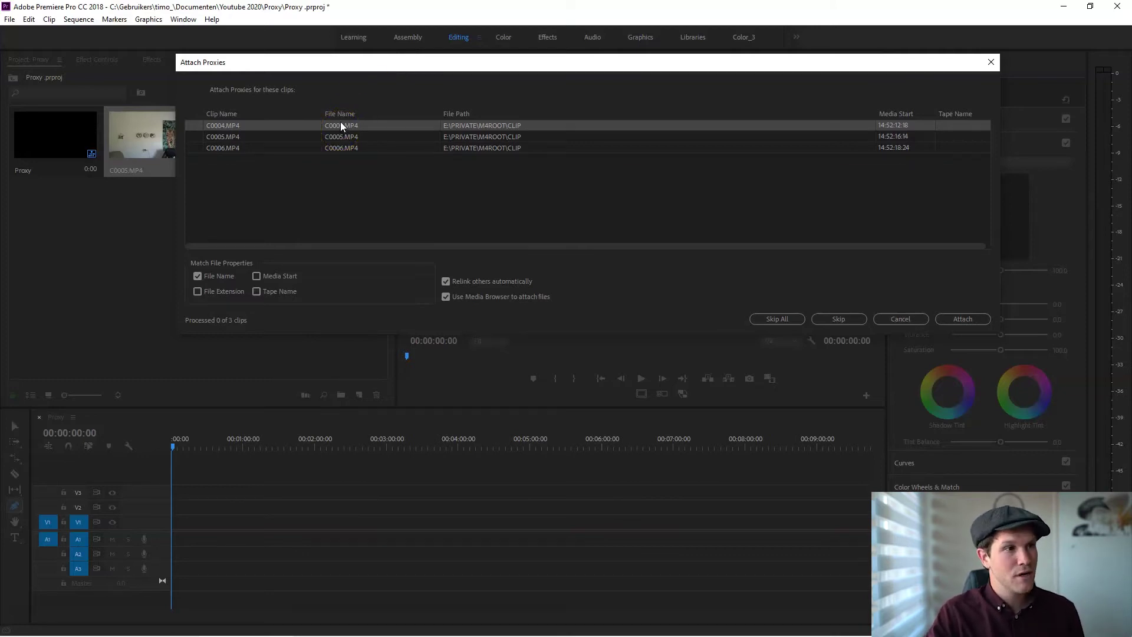
Go from the CLIP folder up to M4ROOT, open SUB, and select C0006S03.MP4.
mouse_move(432, 616)
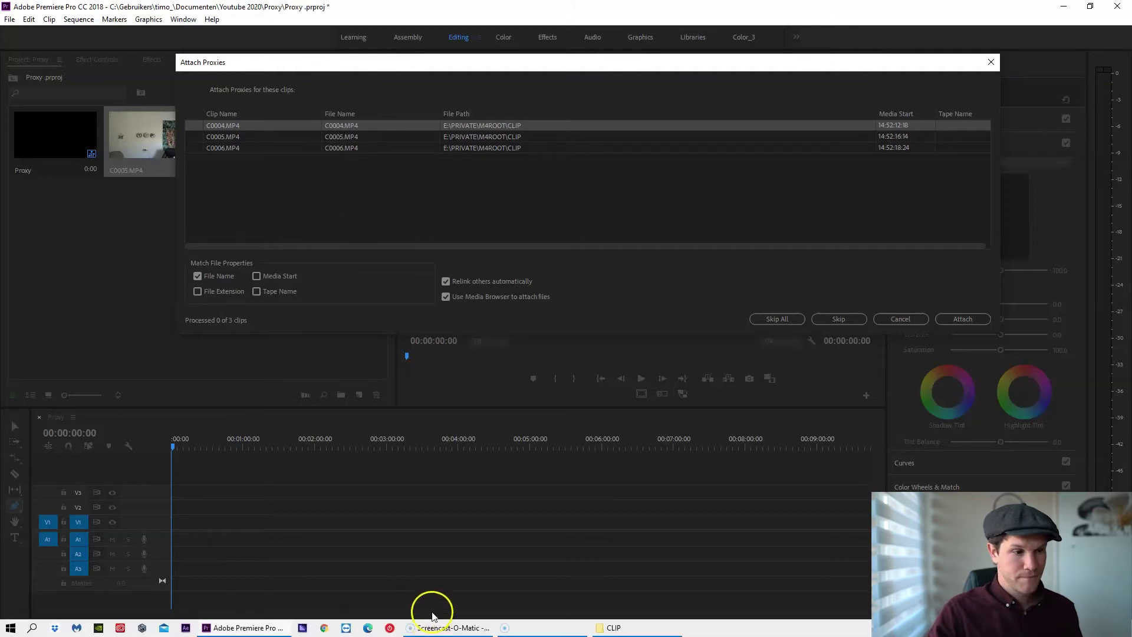
left_click(632, 628)
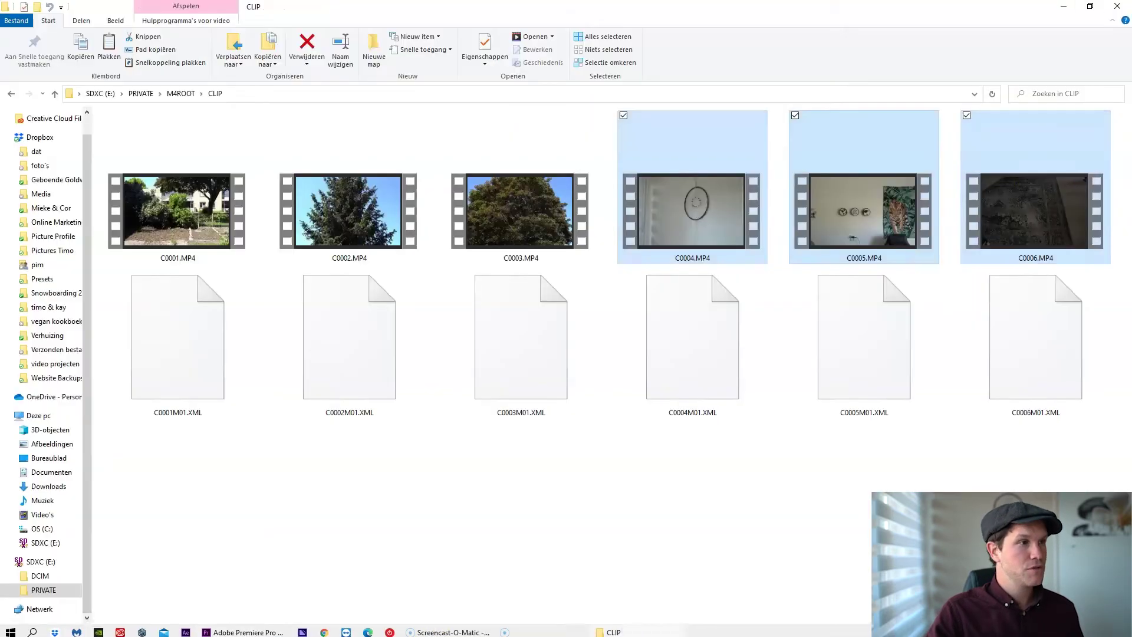
left_click(224, 95)
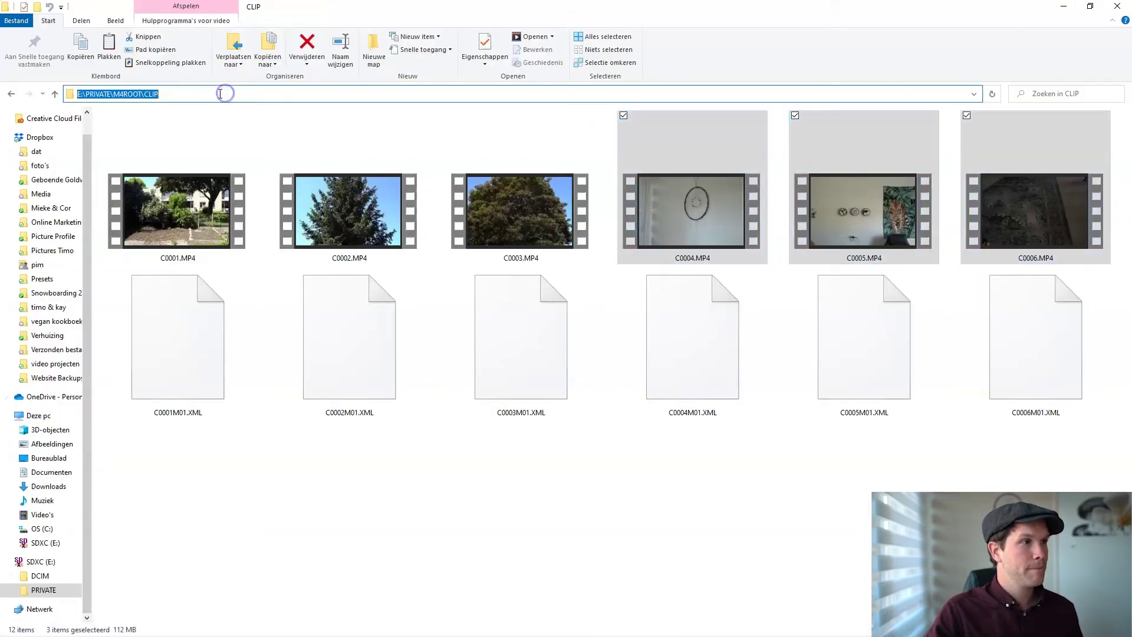
left_click(172, 116)
left_click(214, 94)
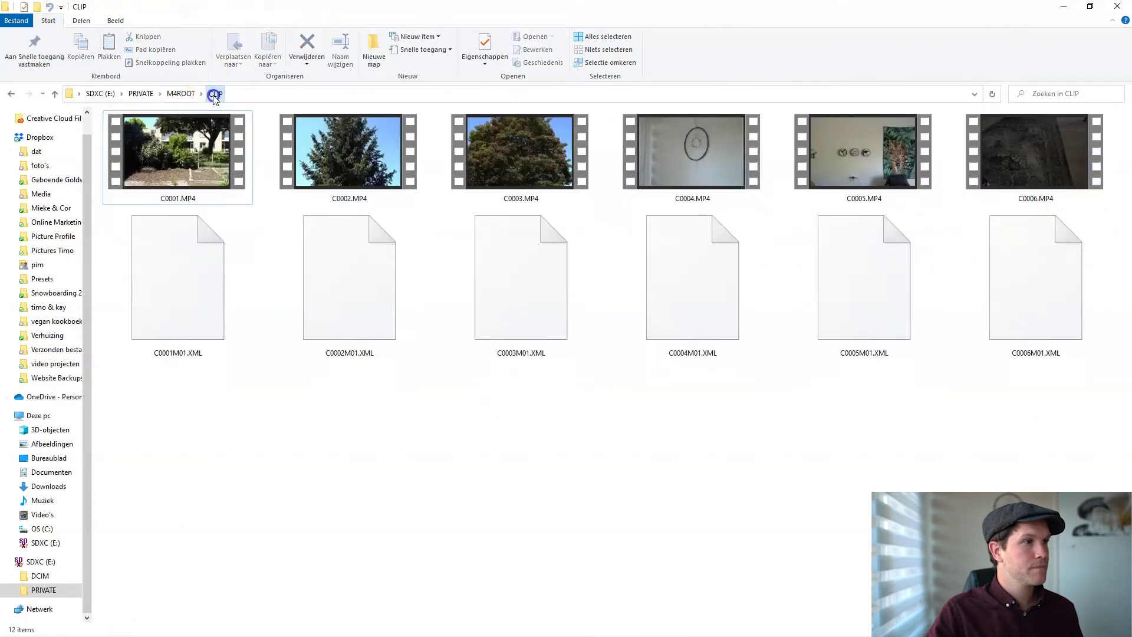
left_click(181, 94)
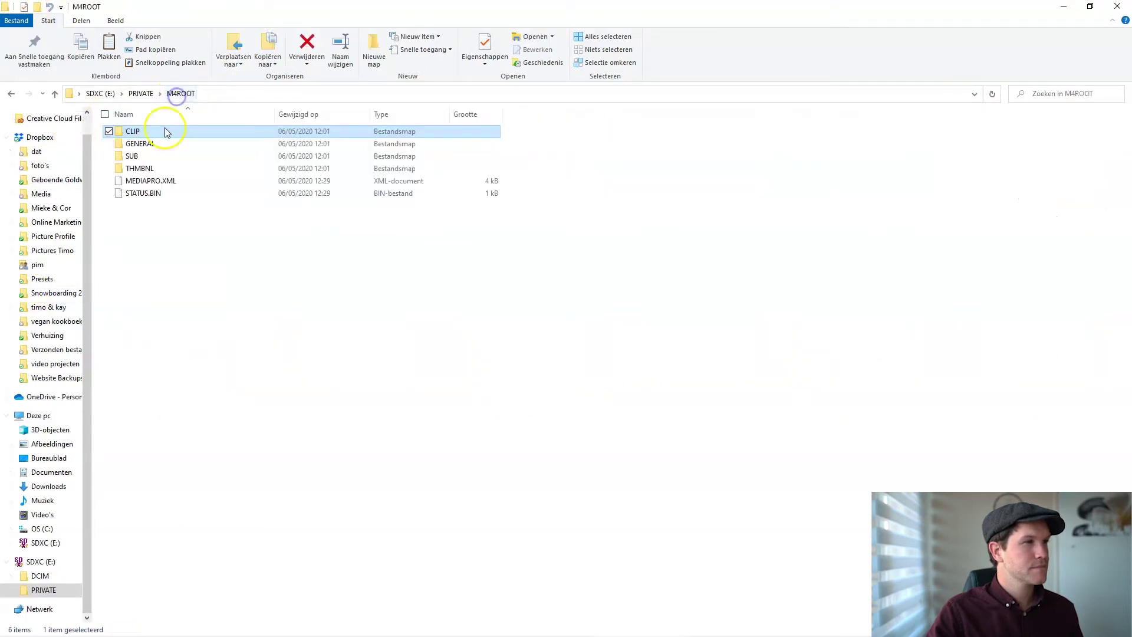
double_click(147, 156)
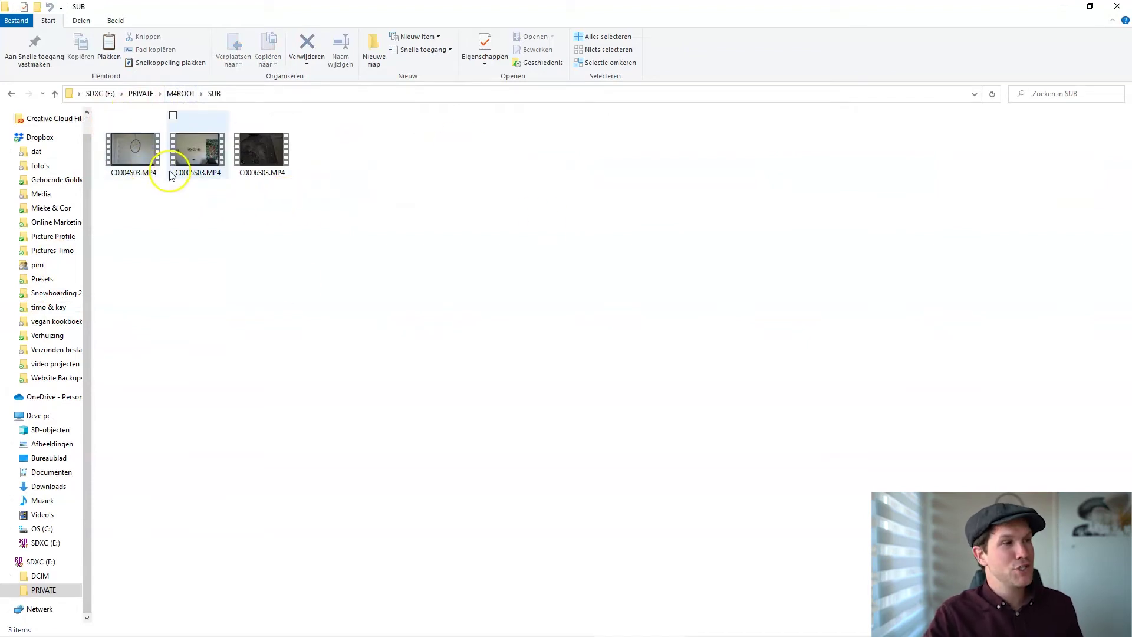
left_click(269, 172)
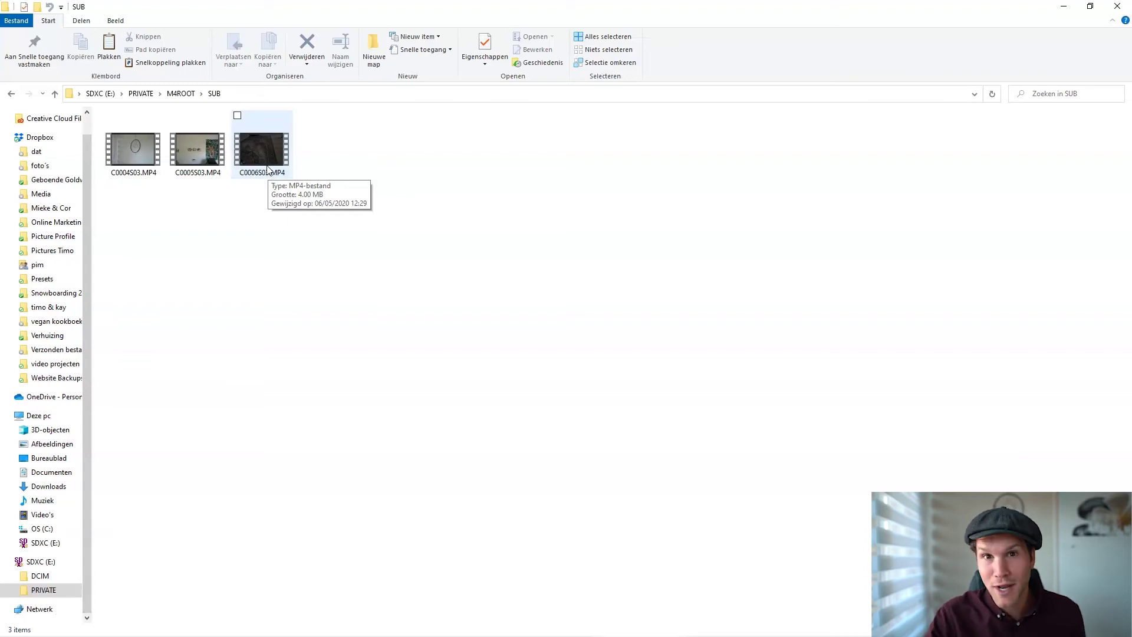
left_click(269, 170)
right_click(288, 154)
left_click(329, 184)
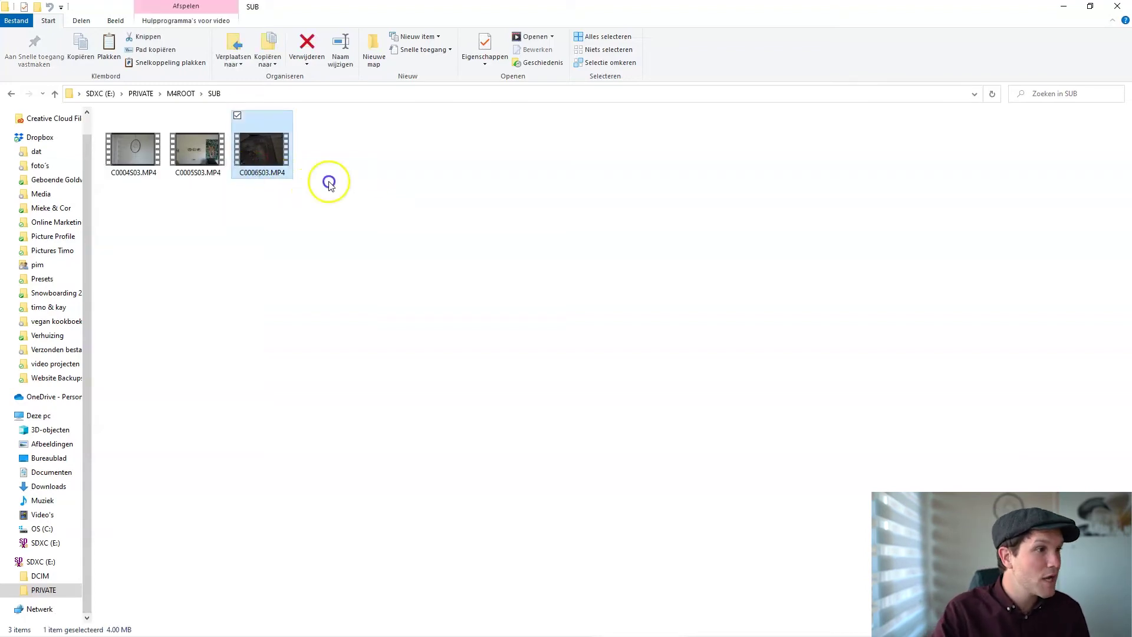
left_click_drag(377, 184, 89, 147)
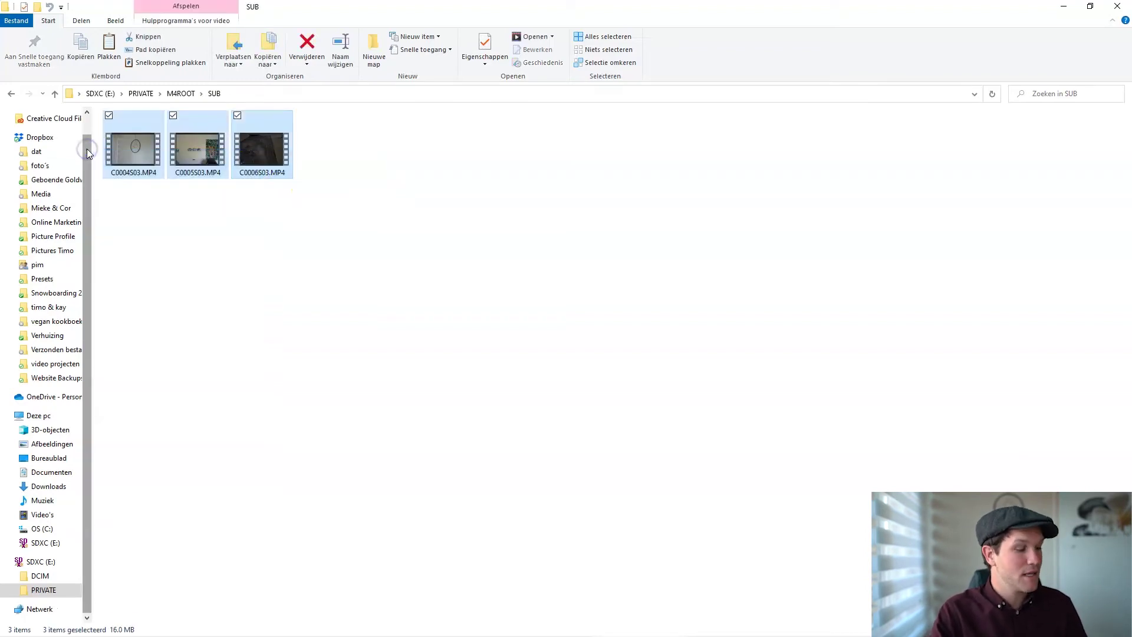
right_click(274, 160)
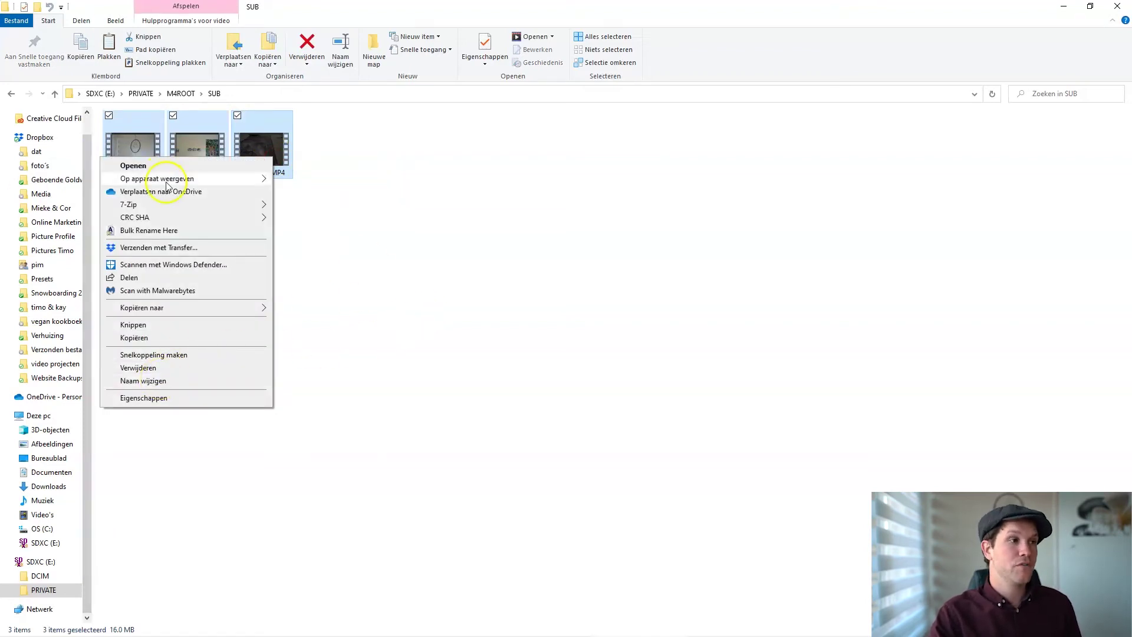
mouse_move(177, 178)
left_click(425, 217)
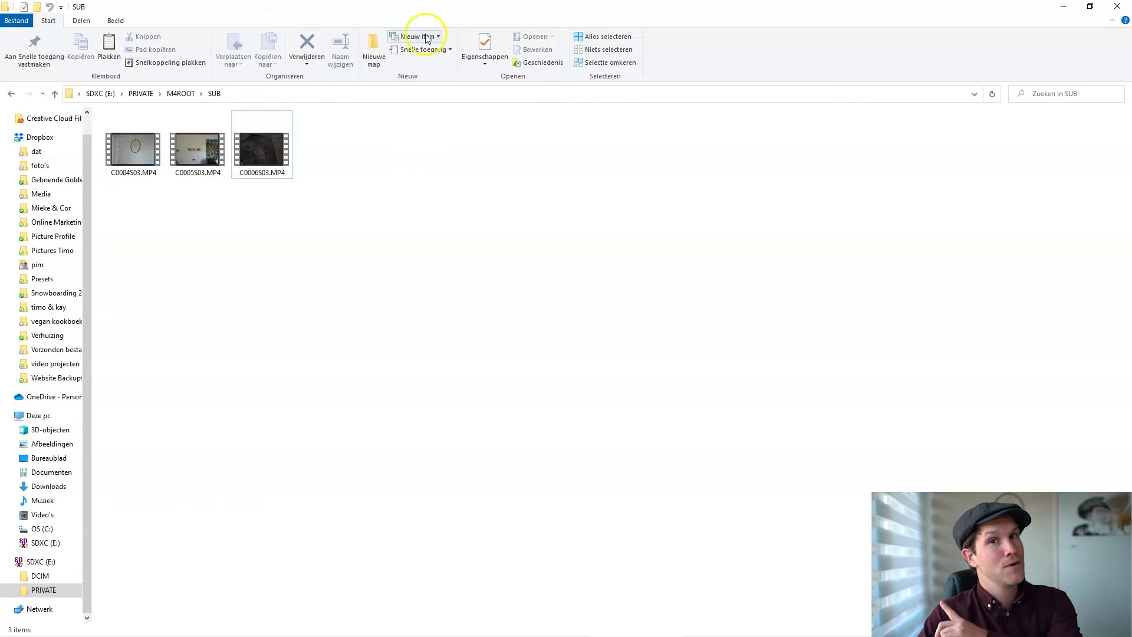
mouse_move(283, 628)
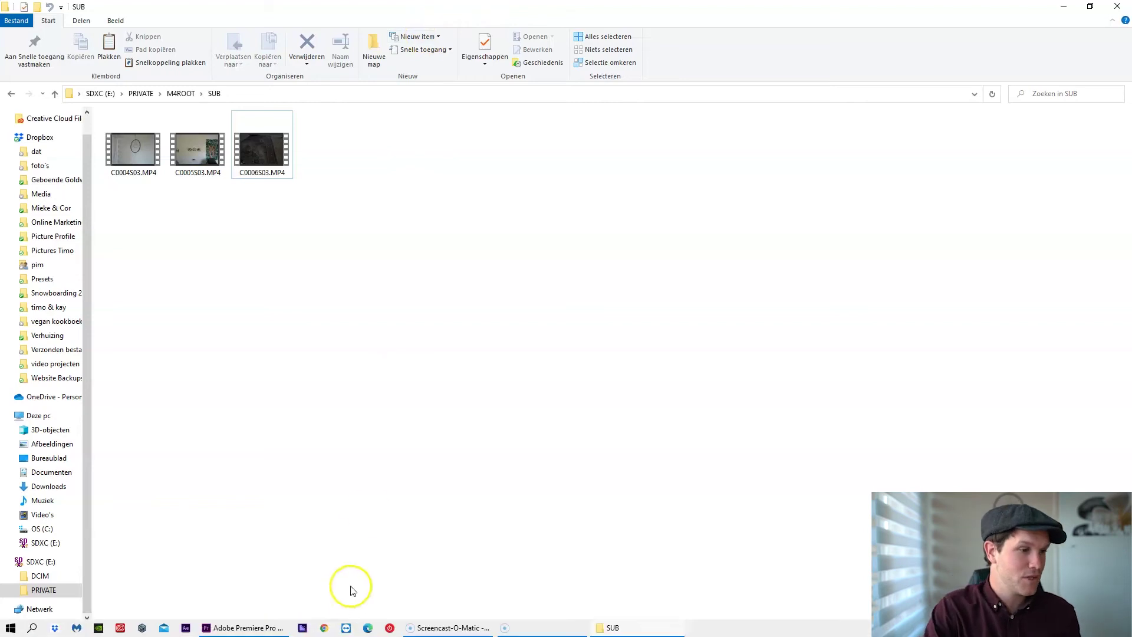
Launch Chrome, then select and right-click C0006S03.MP4 in the SUB folder.
left_click(324, 628)
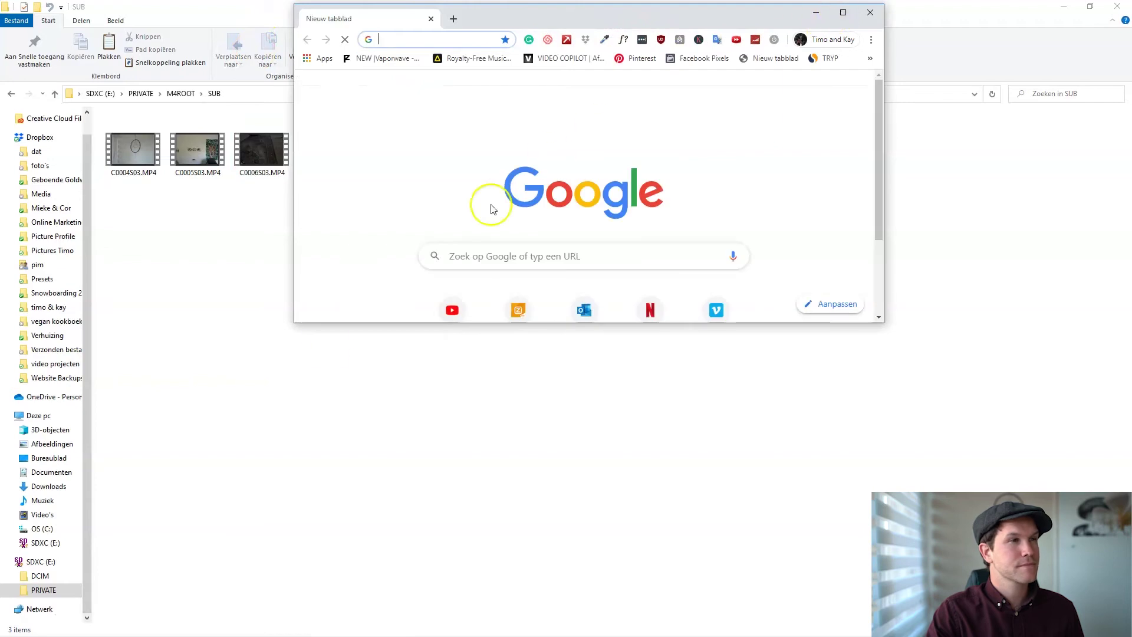
left_click(172, 290)
left_click(282, 149)
right_click(282, 149)
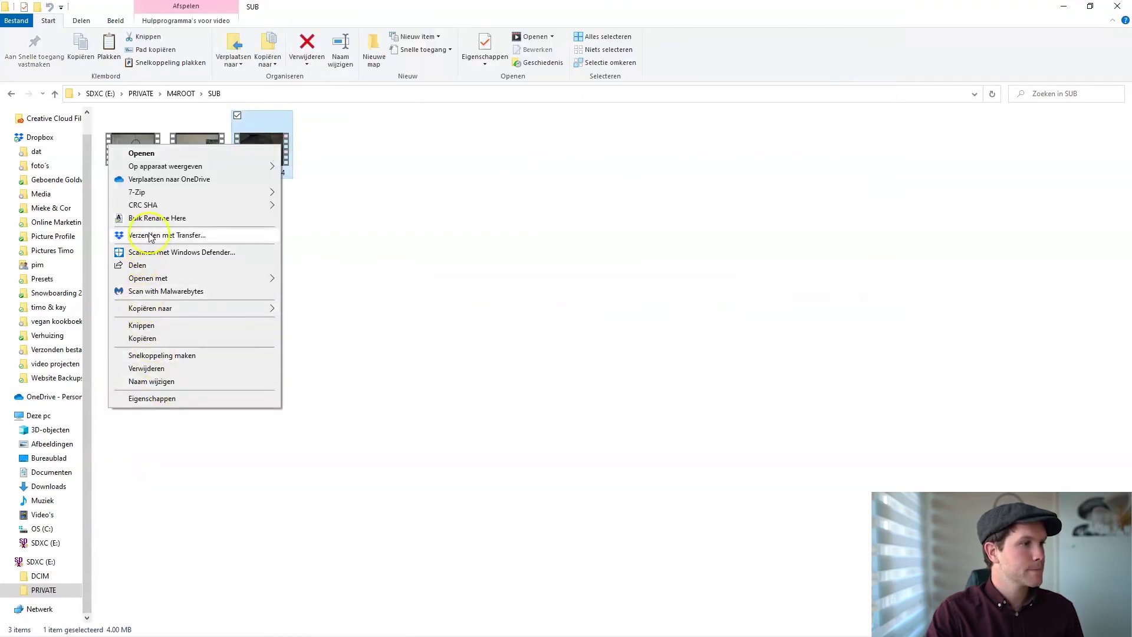
Search Google for 'bulk rename utility' and open bulkrenameutility.co.uk at its Main Screen section.
left_click(352, 627)
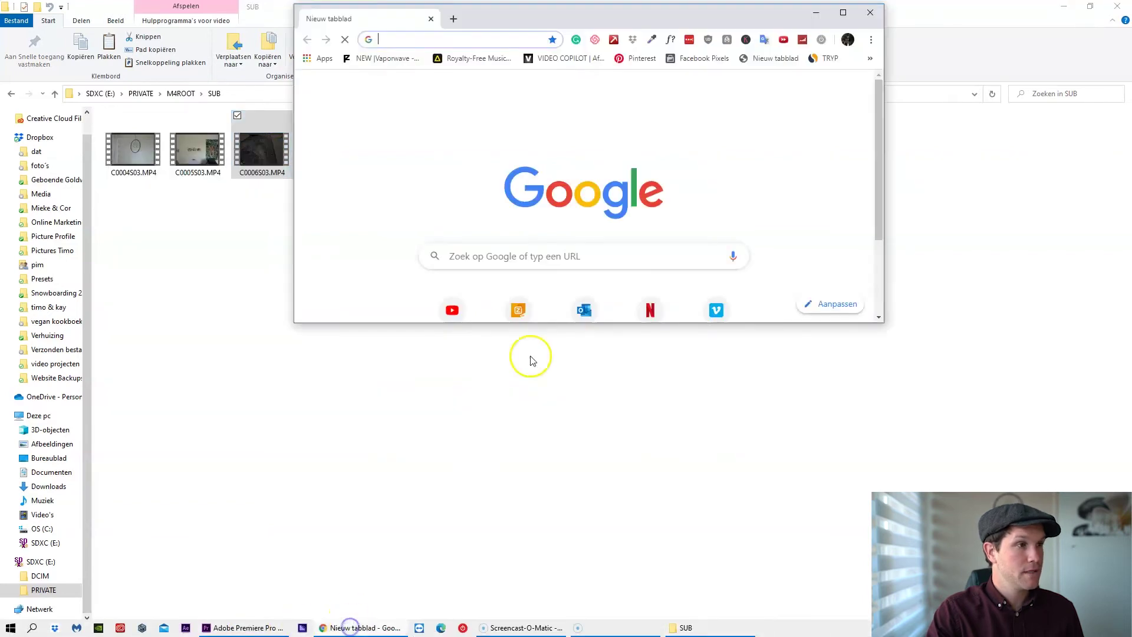
left_click(840, 12)
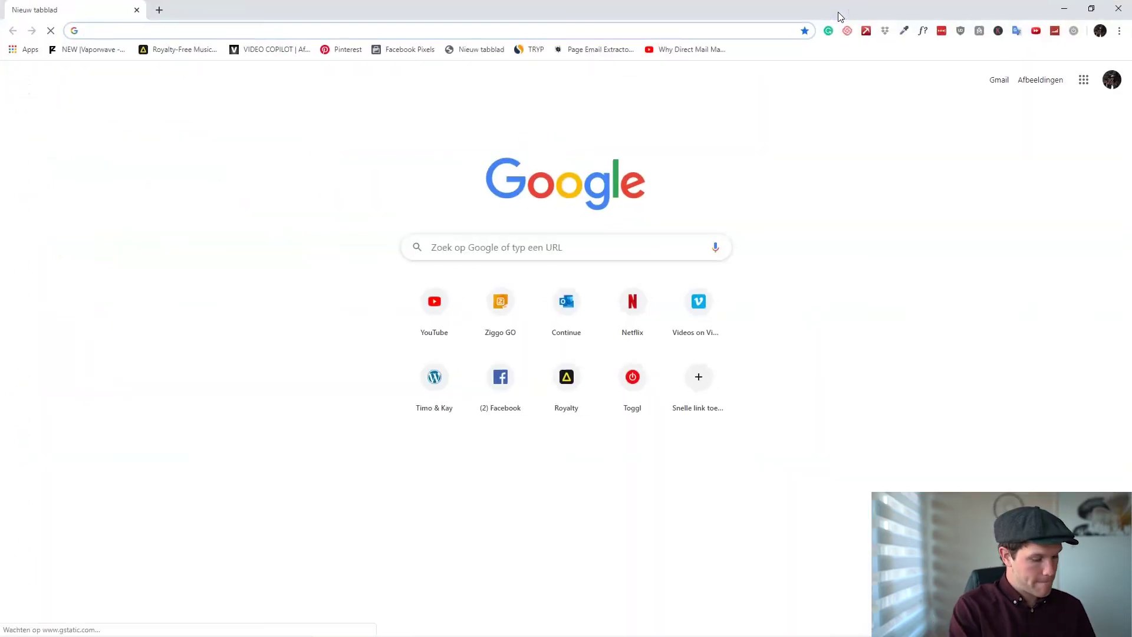
type("BULK")
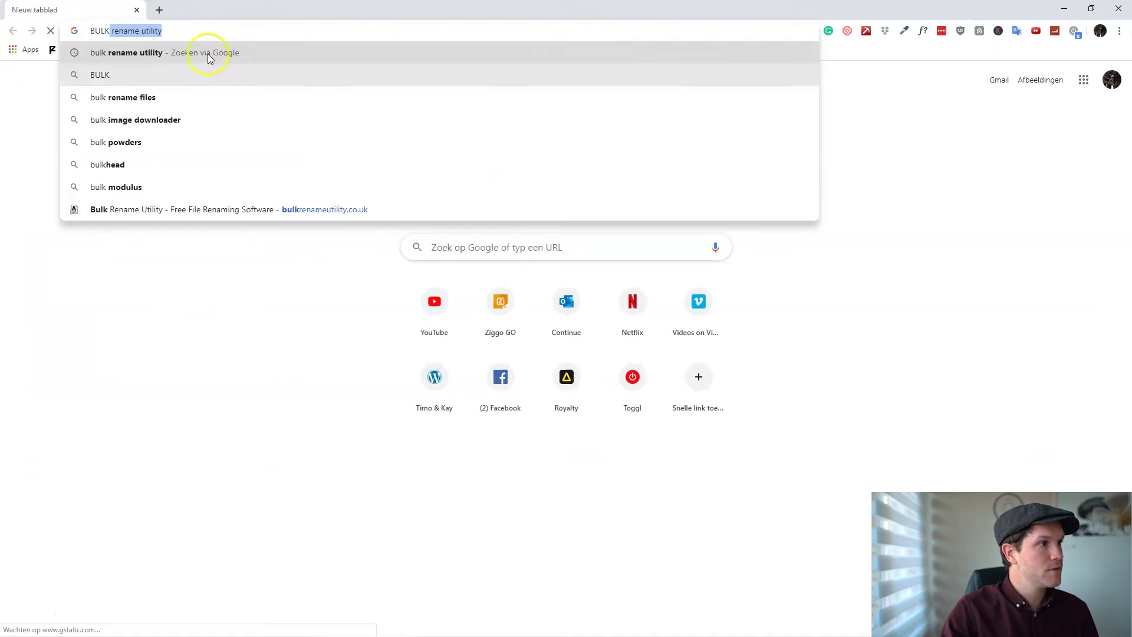
left_click(197, 53)
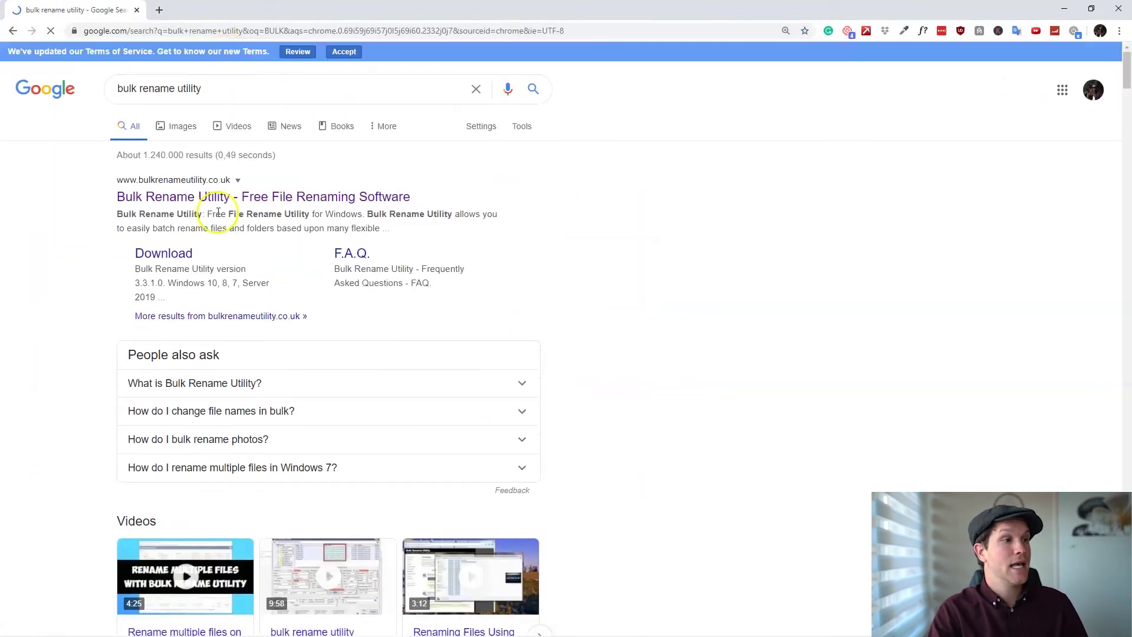
left_click(218, 199)
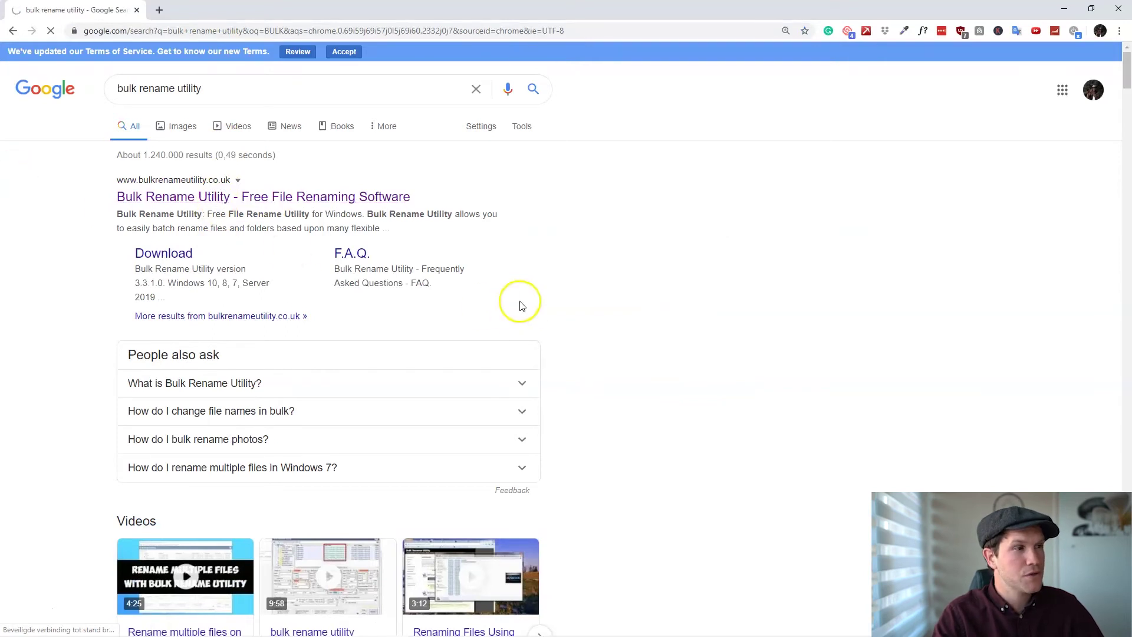
key("ctrl+minus")
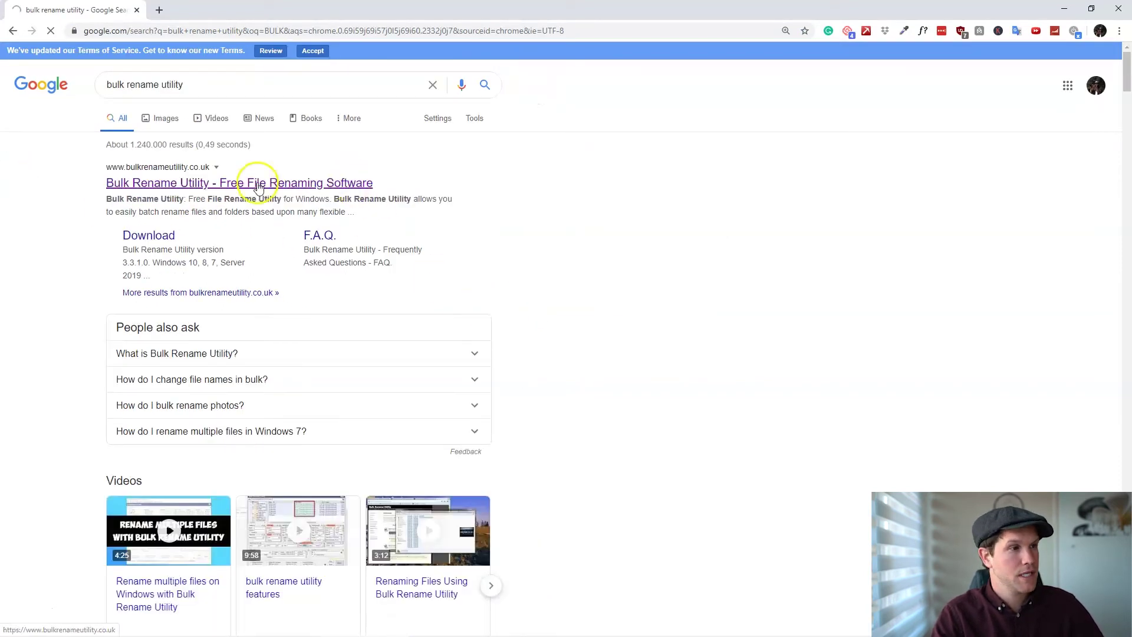
left_click(312, 184)
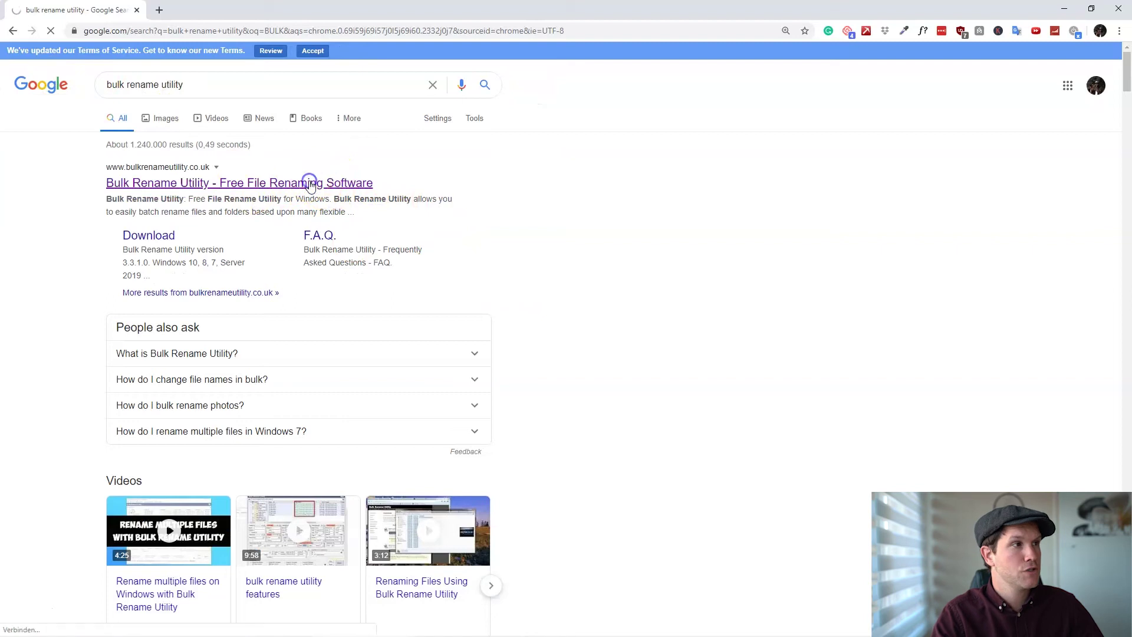
scroll(733, 411, "down", 10)
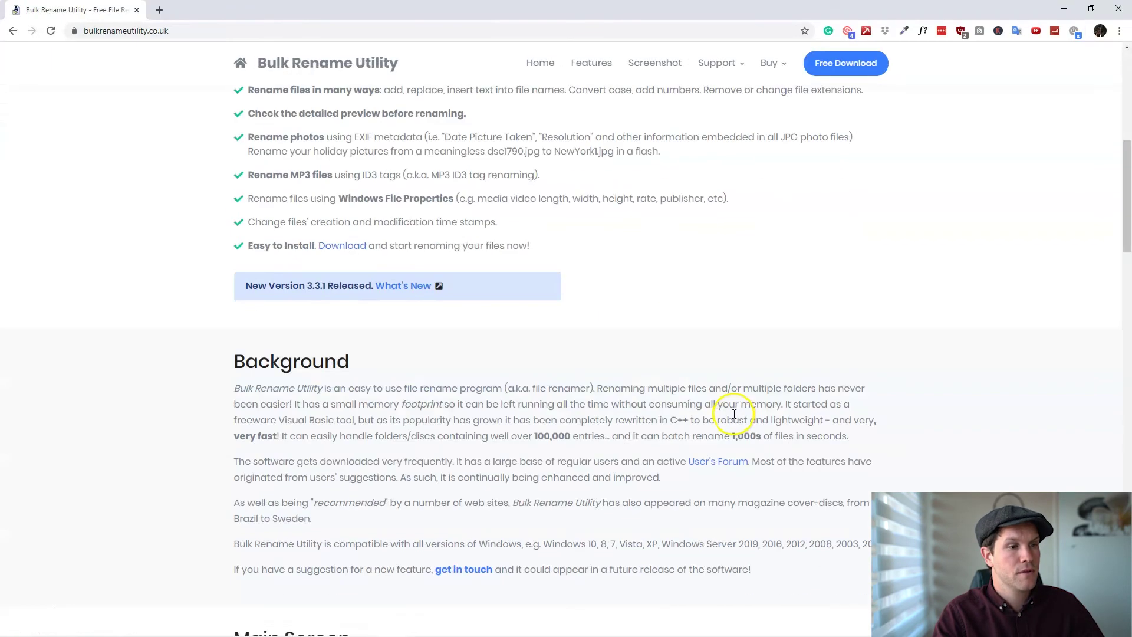
scroll(735, 415, "down", 4)
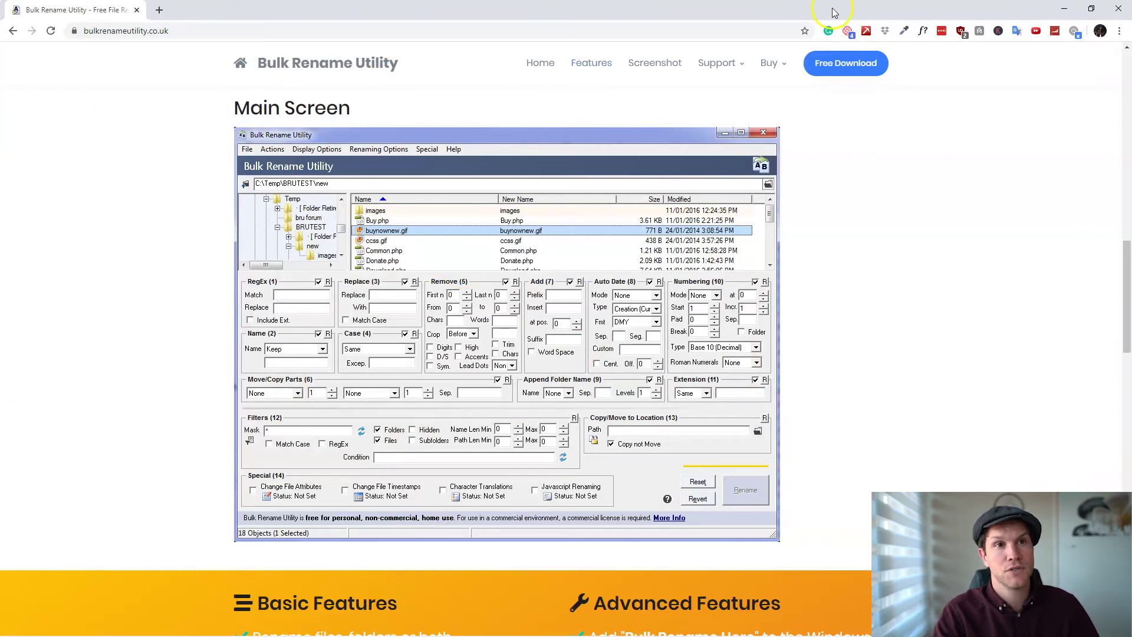
Open C0004S03, C0005S03 and C0006S03.MP4 in Bulk Rename Utility with Bulk Rename Here.
left_click(1065, 8)
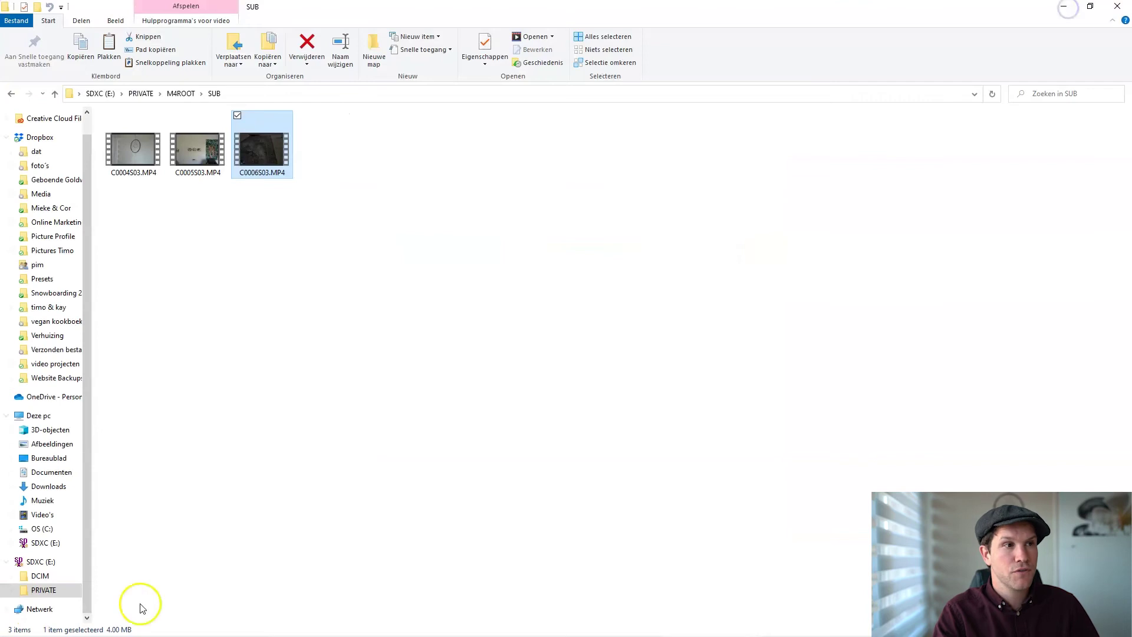
left_click(198, 497)
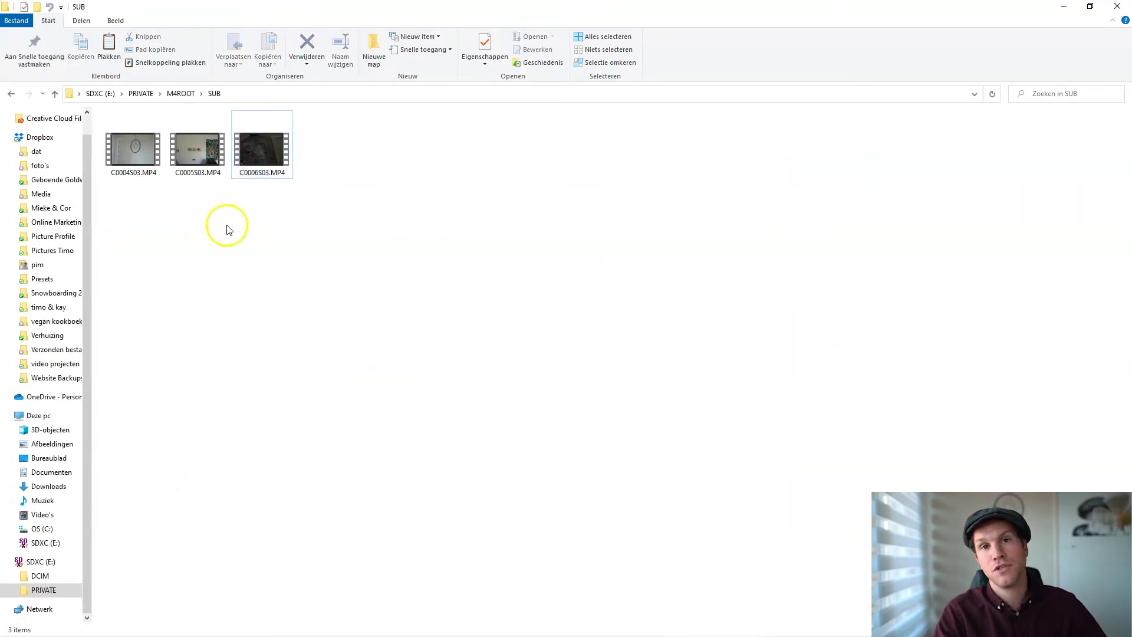
left_click_drag(549, 251, 131, 111)
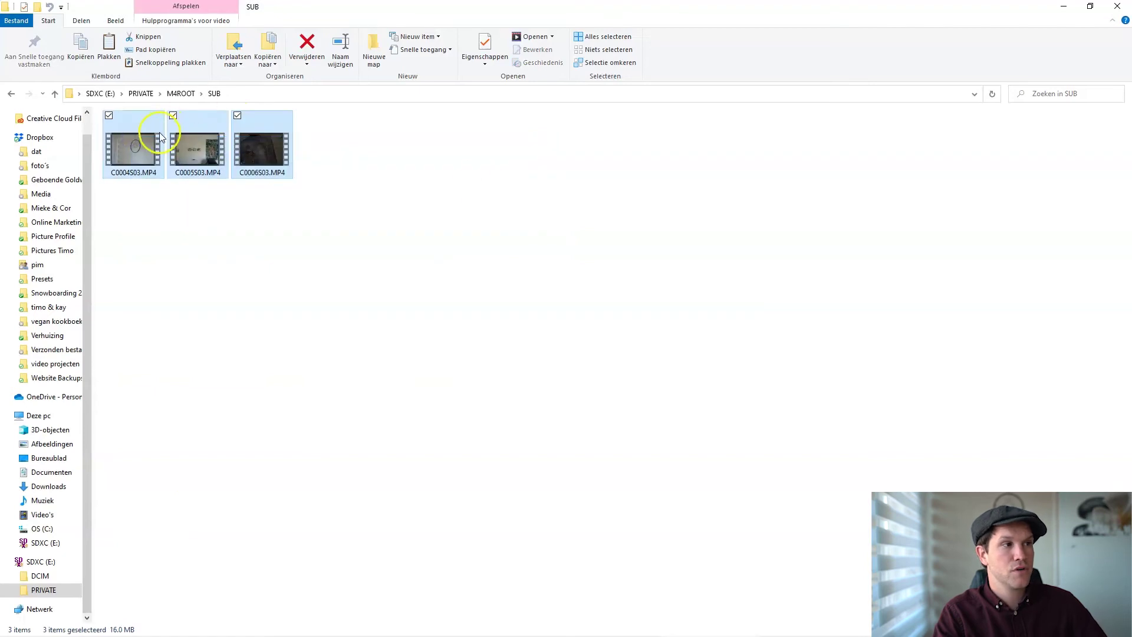
right_click(188, 147)
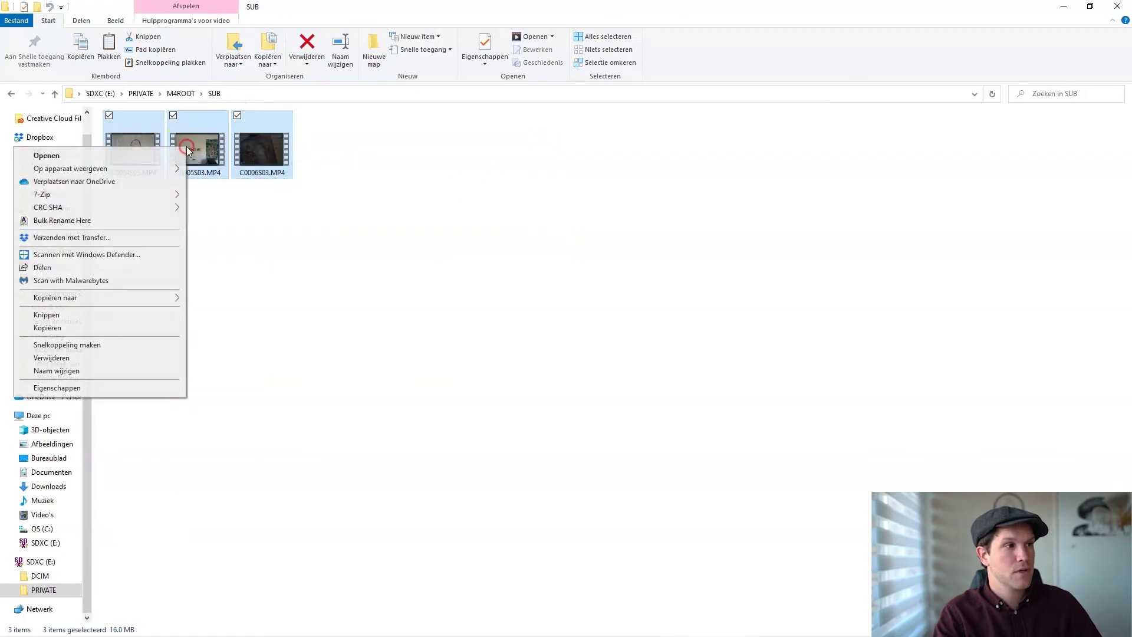
left_click(96, 221)
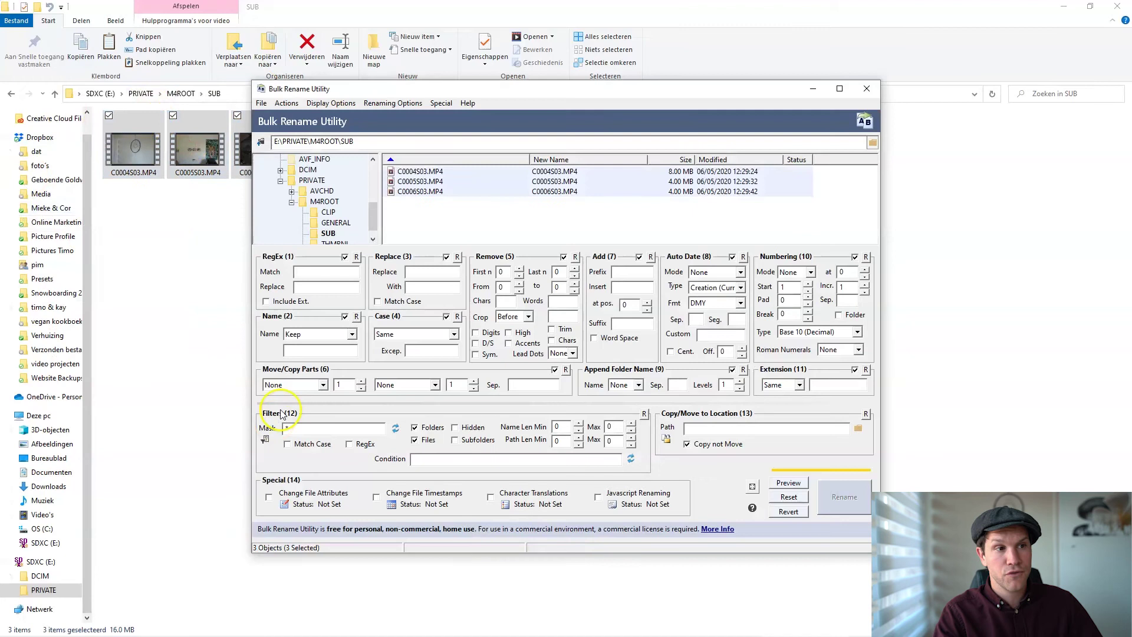
Rename the three clips by removing the last 3 characters and adding suffix _proxy.
left_click_drag(526, 93, 595, 47)
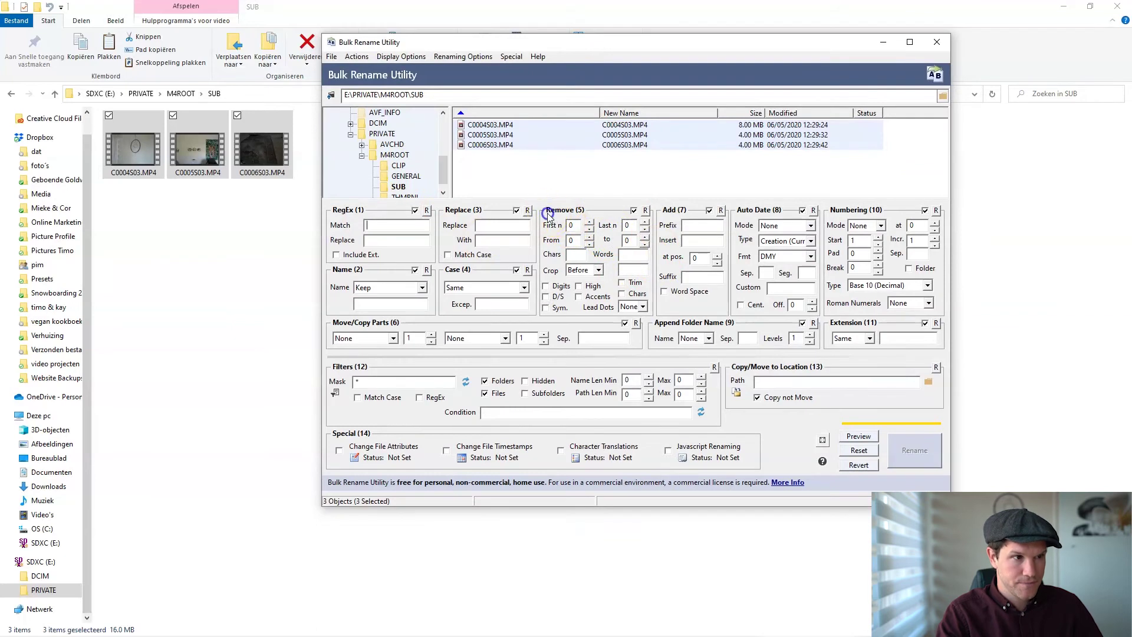
left_click(634, 227)
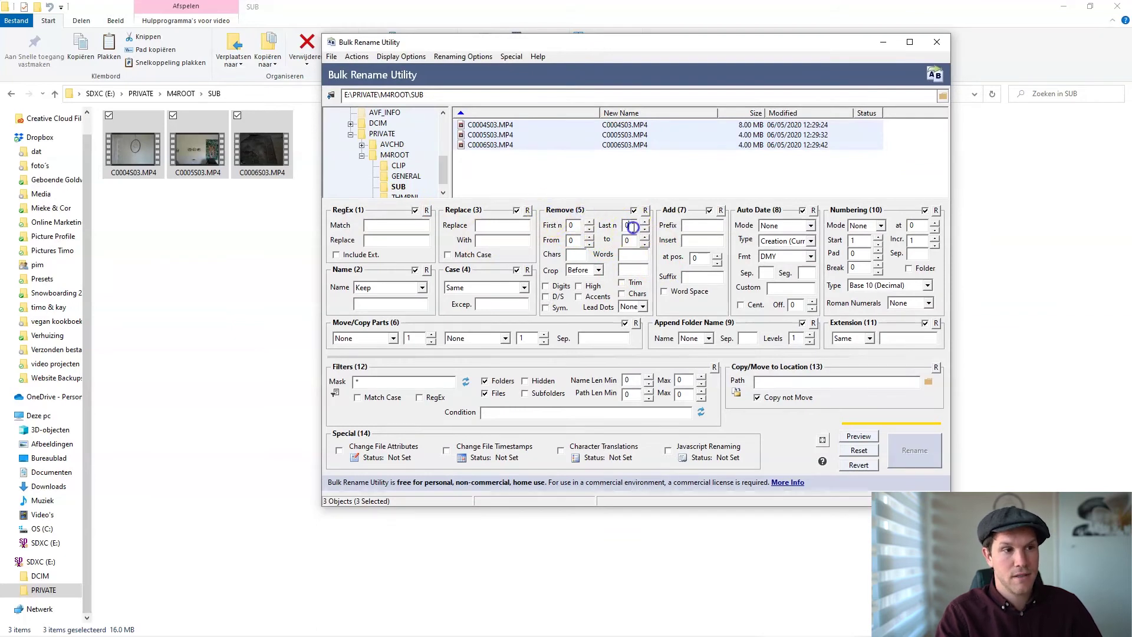
type("3")
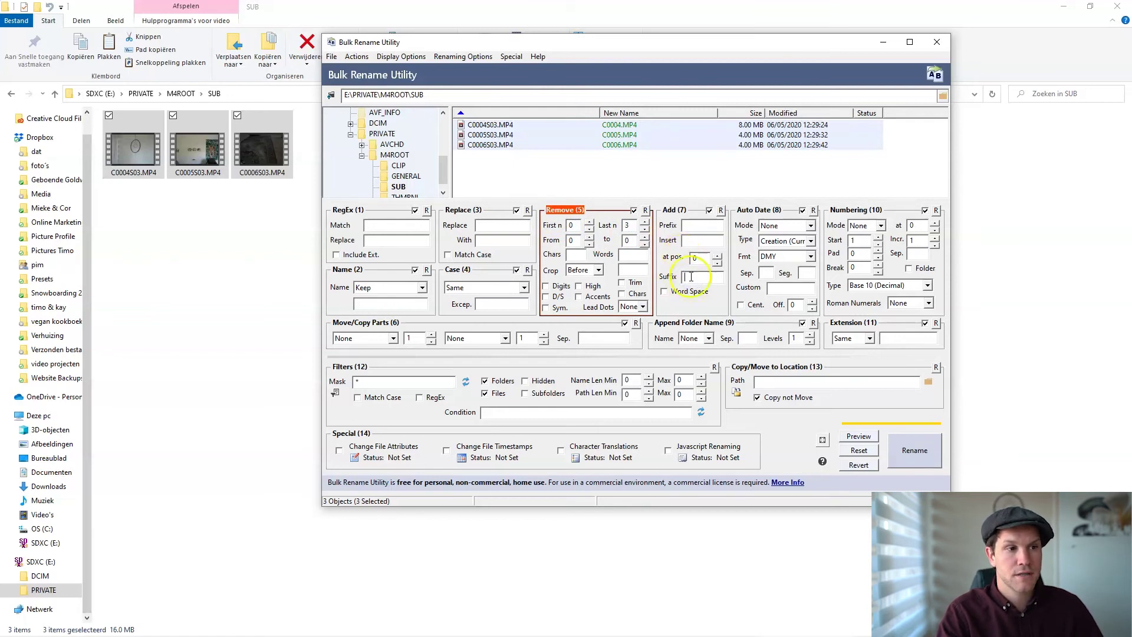
type("_")
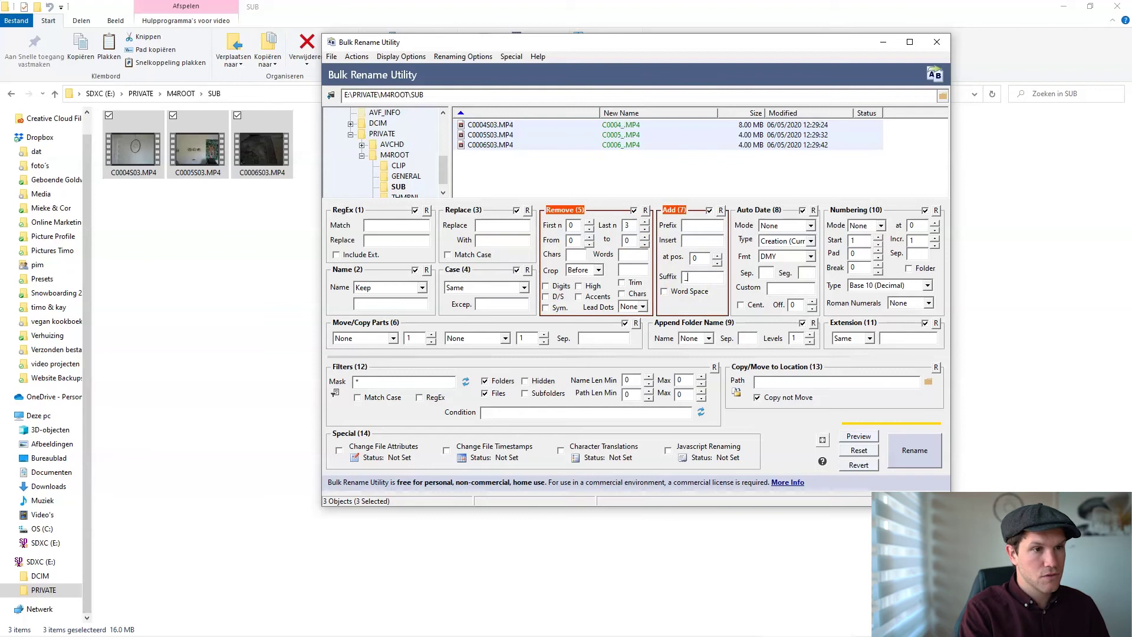
type("PROXY")
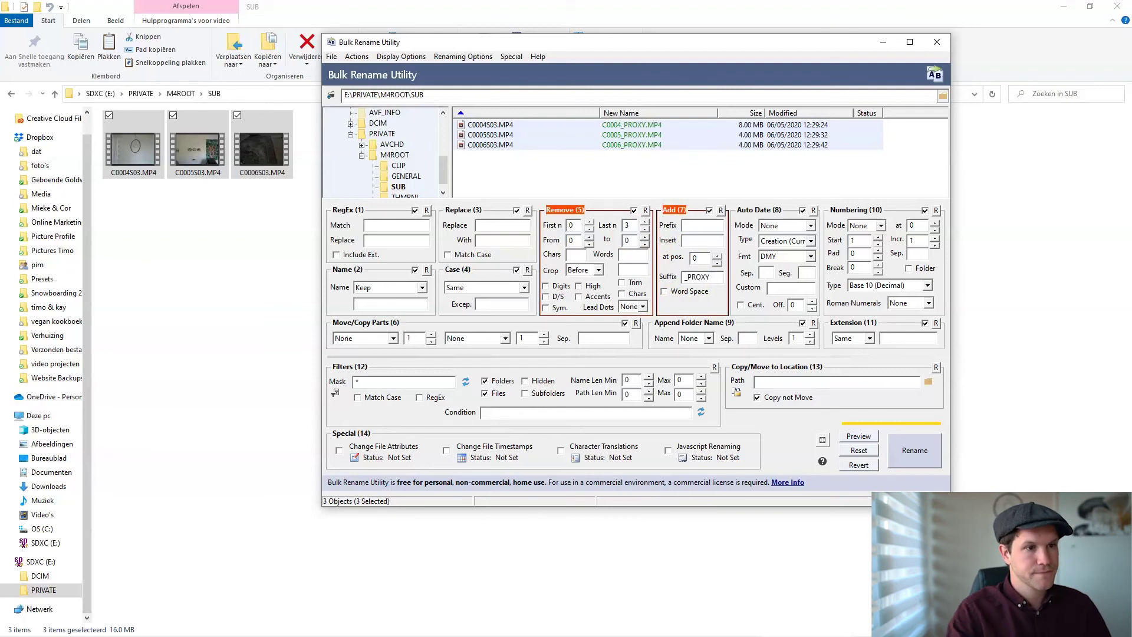
key("BackSpace")
key("BackSpace")
key("BackSpace")
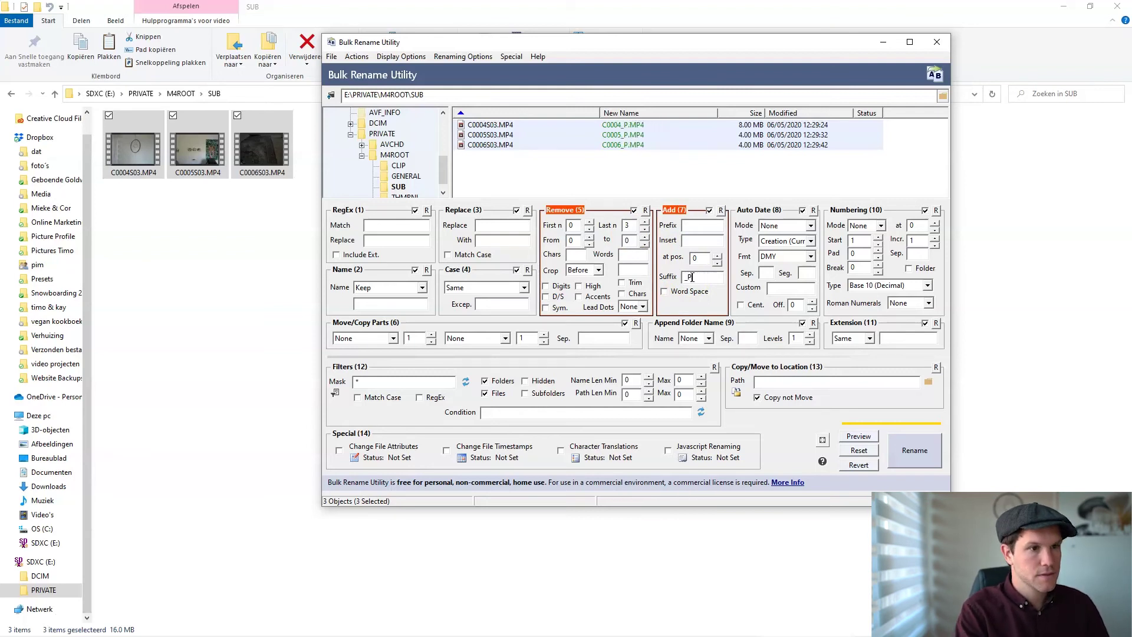
type("P")
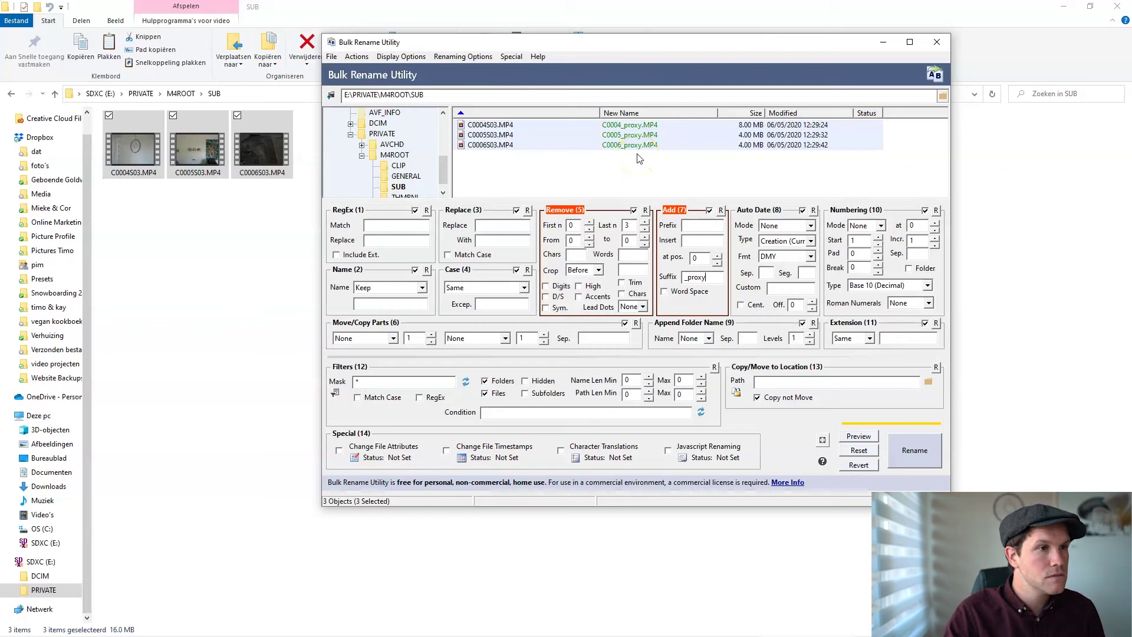
left_click(913, 458)
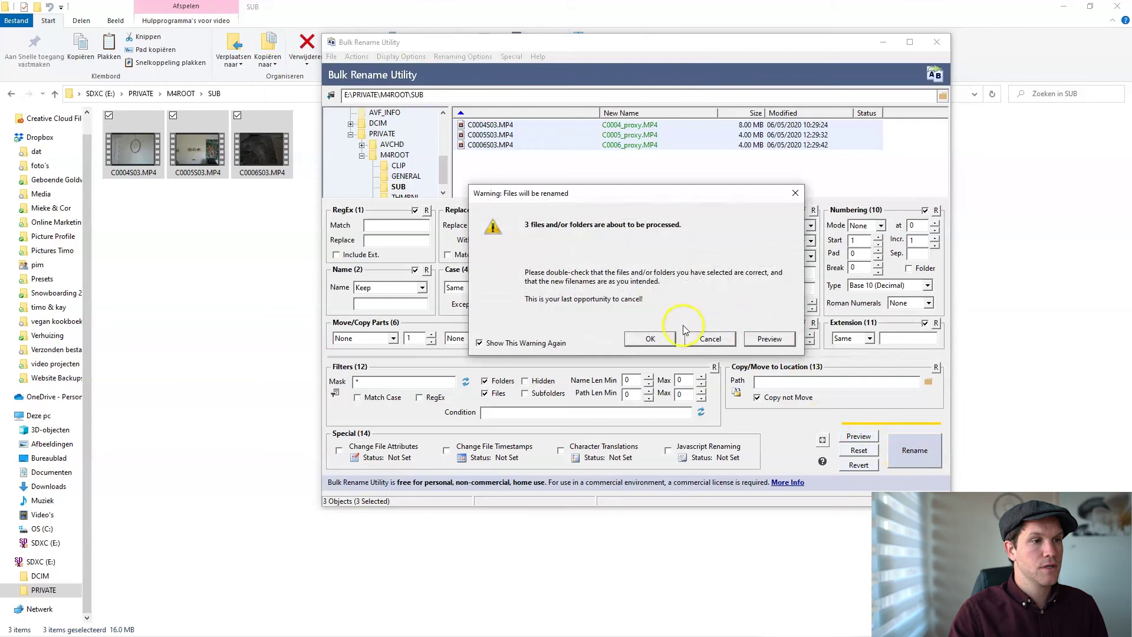
left_click(673, 339)
left_click(696, 342)
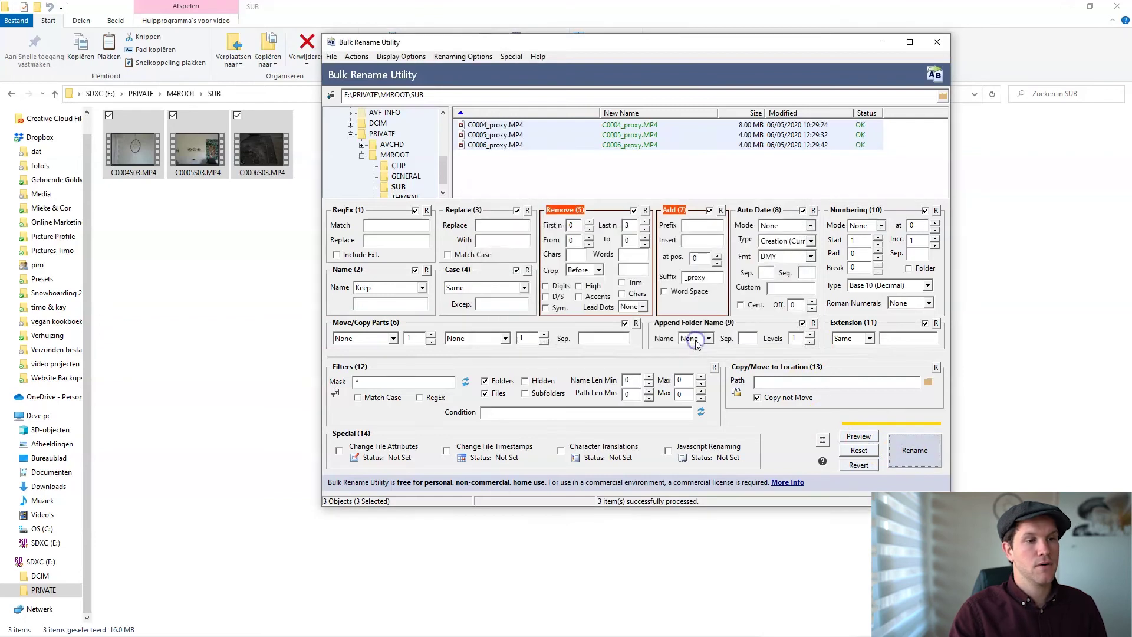
Close Bulk Rename Utility, reload SUB to show the _proxy clips, and minimize Explorer.
left_click(936, 42)
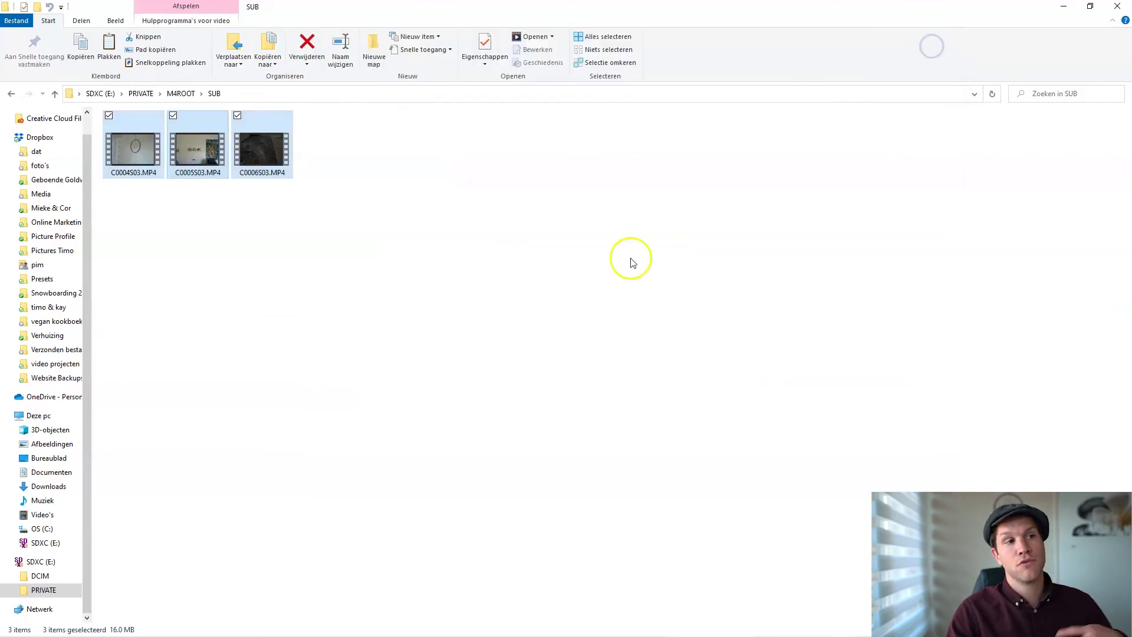
left_click(11, 93)
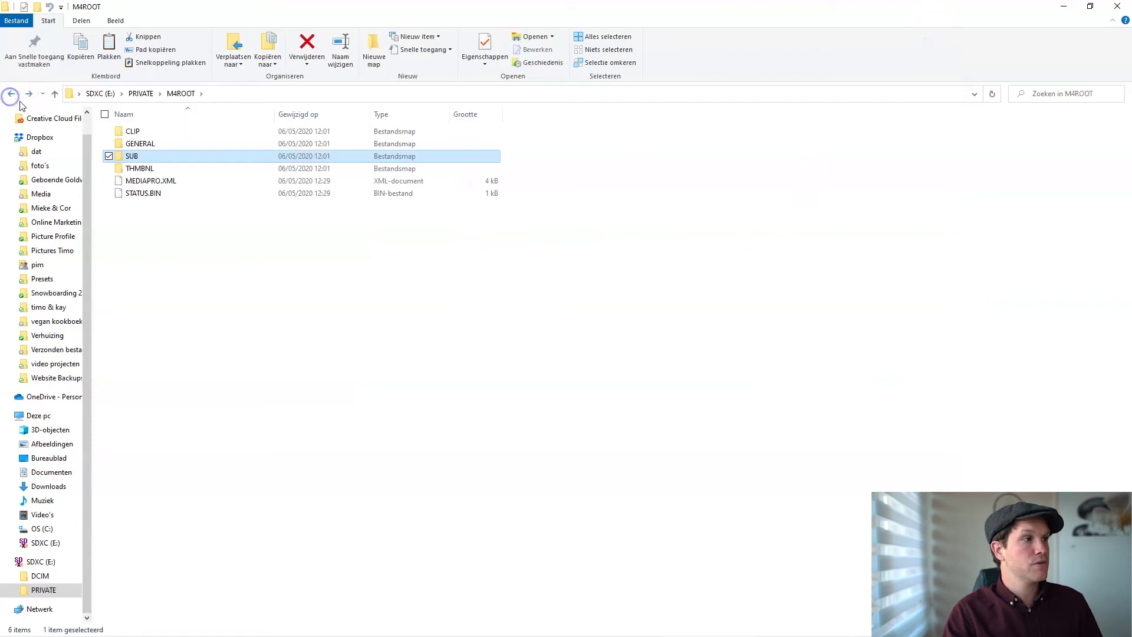
double_click(118, 155)
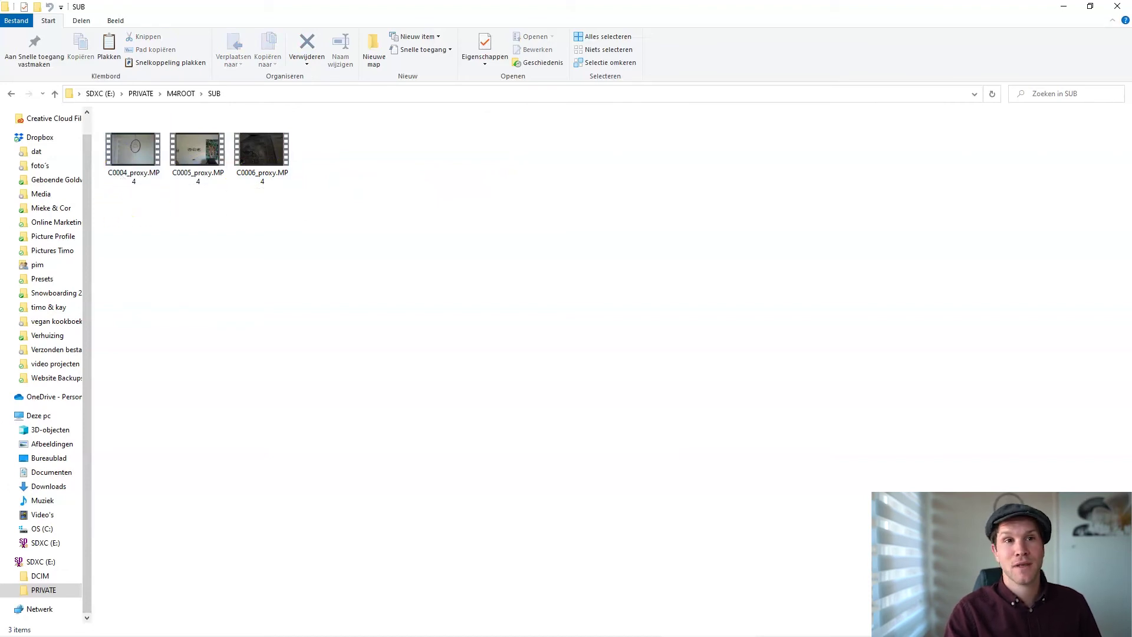
left_click(1063, 6)
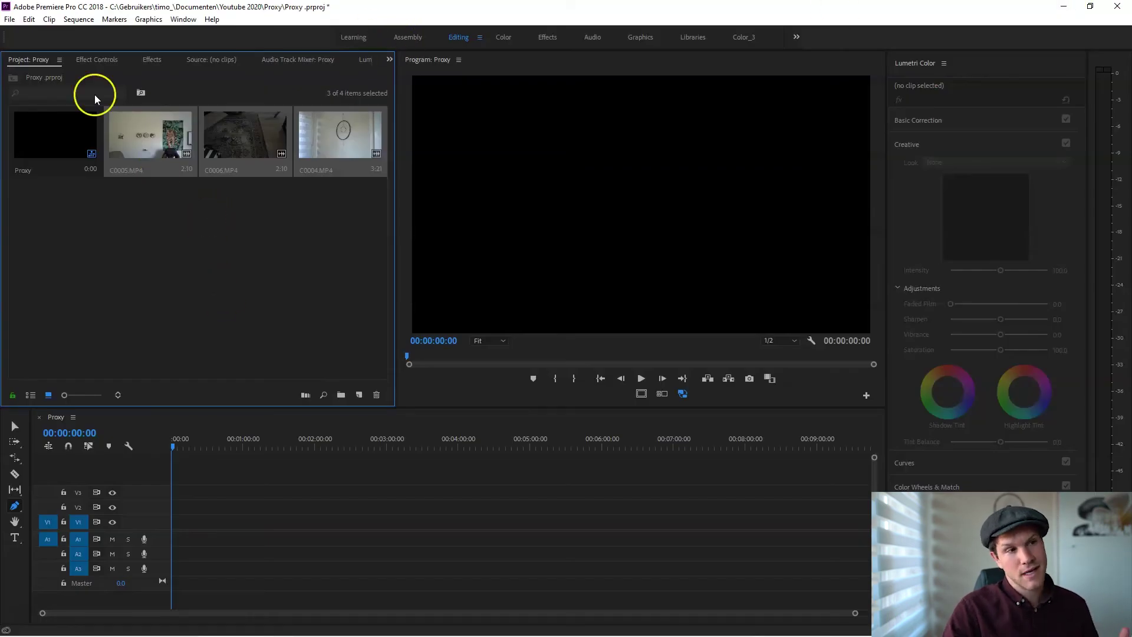
Select C0004, C0005 and C0006 in the Project panel and open their Proxy menu.
left_click(115, 192)
left_click(138, 152)
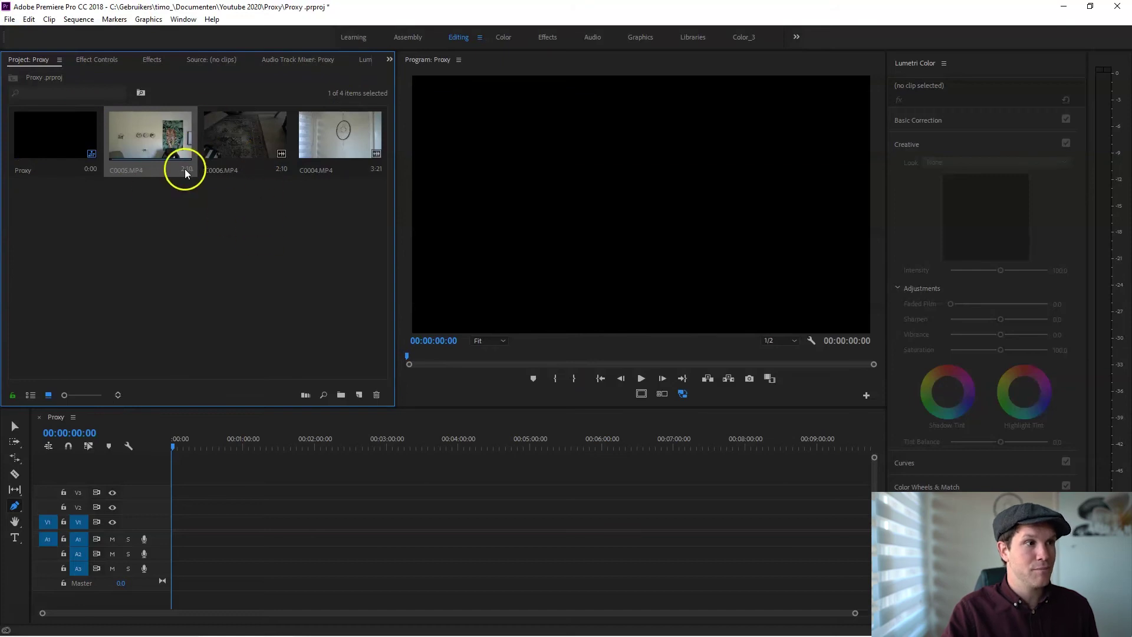
left_click(312, 148, "shift")
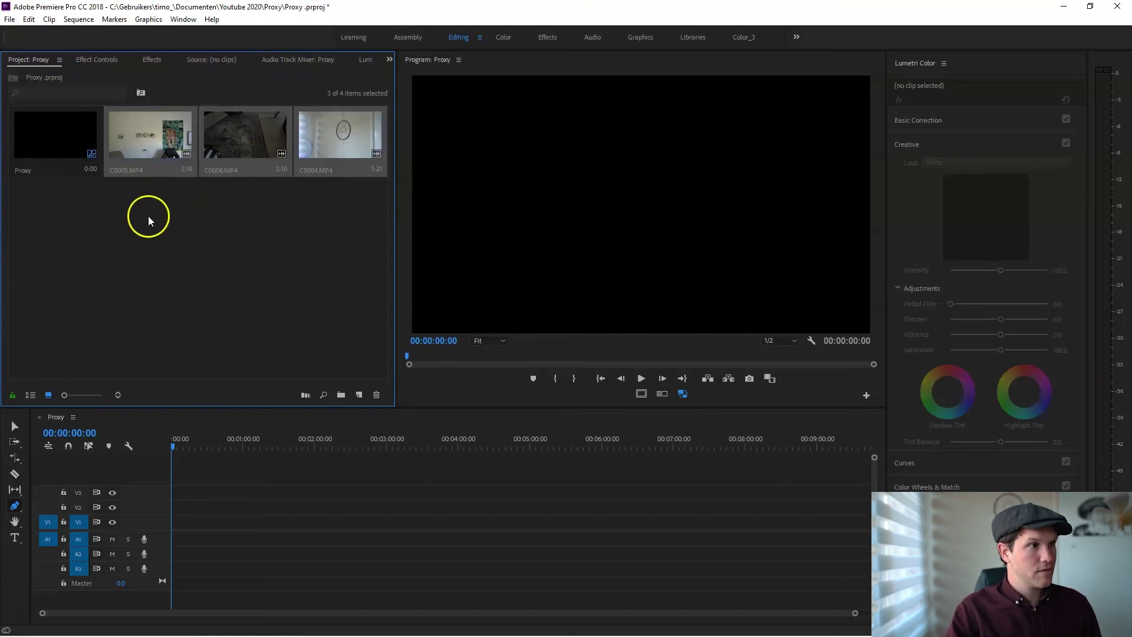
right_click(239, 138)
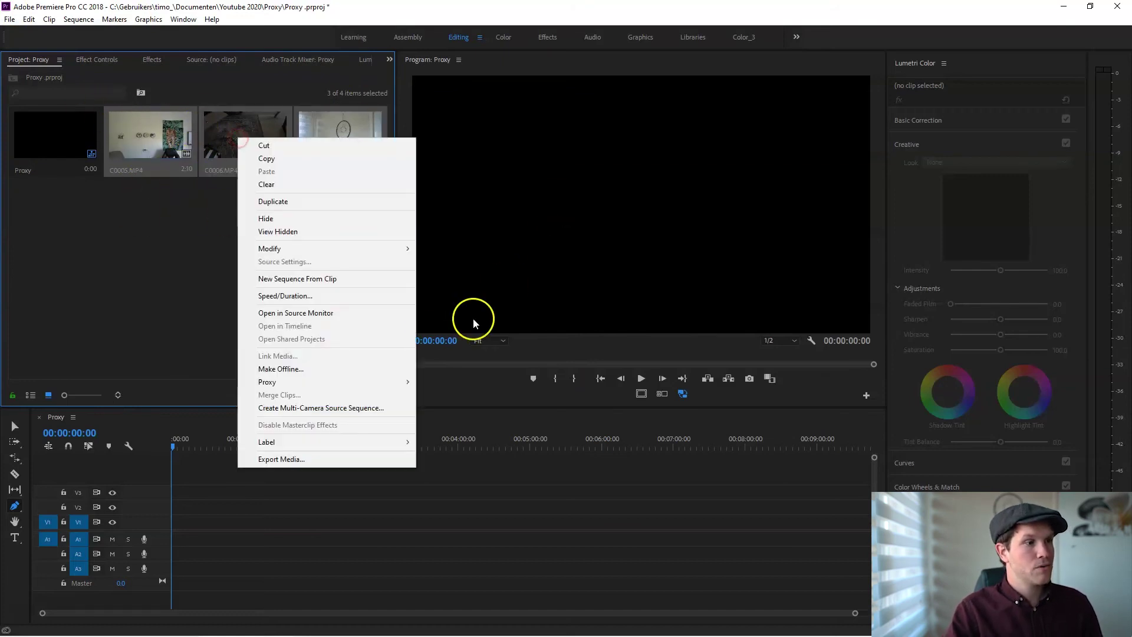
left_click(329, 382)
Attach C0004_proxy.MP4 from the SUB folder so C0004, C0005 and C0006 link to their proxies.
left_click(435, 395)
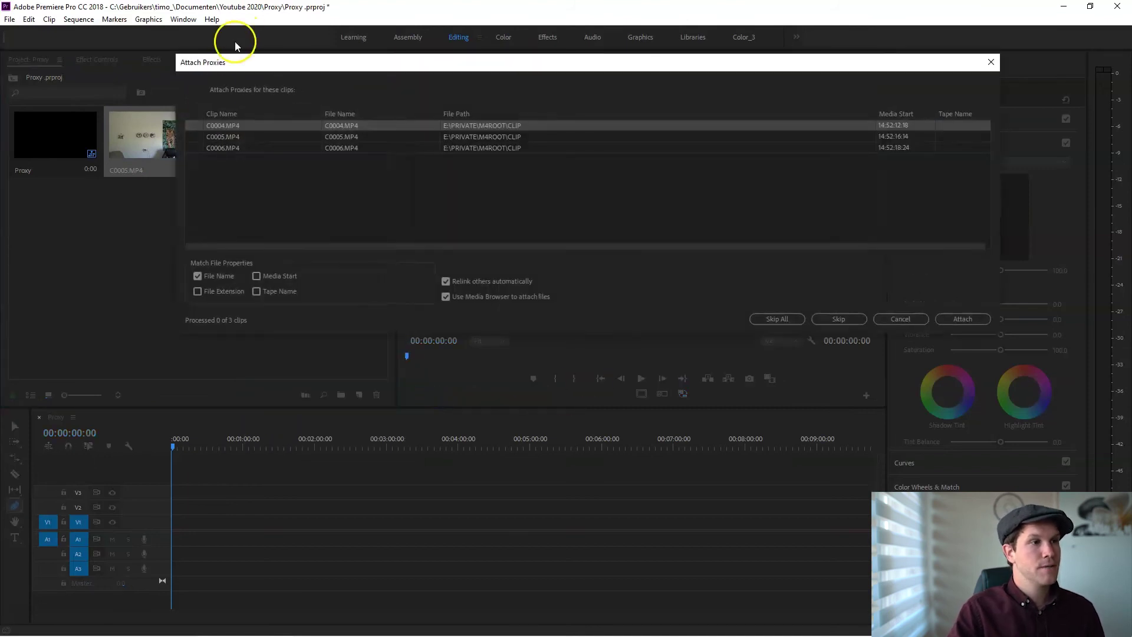
left_click(947, 322)
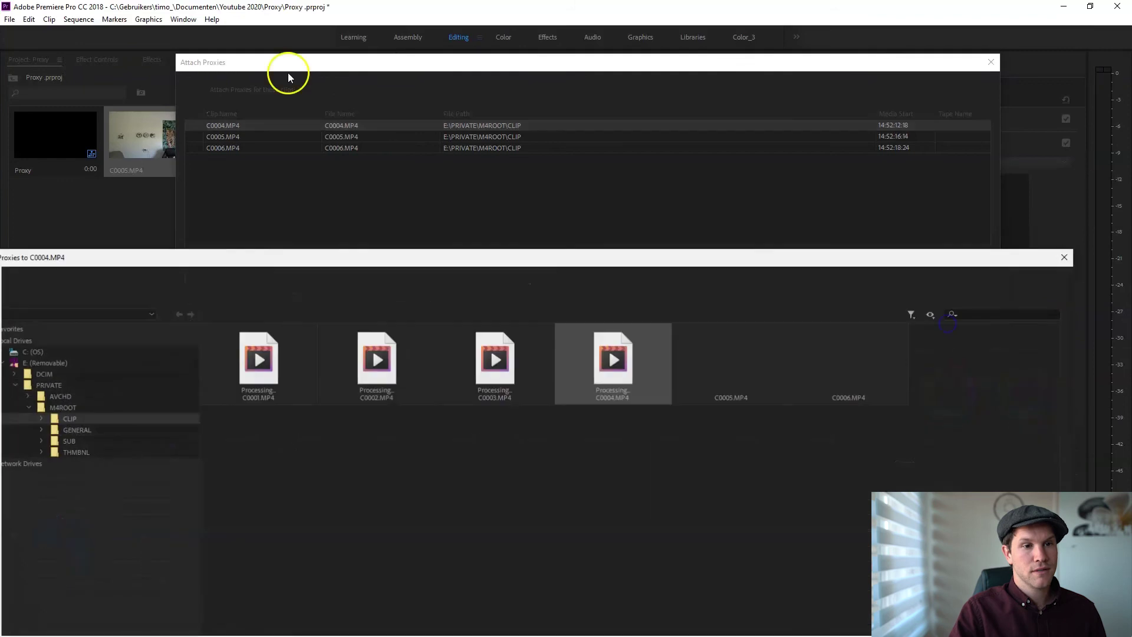
left_click_drag(375, 259, 499, 205)
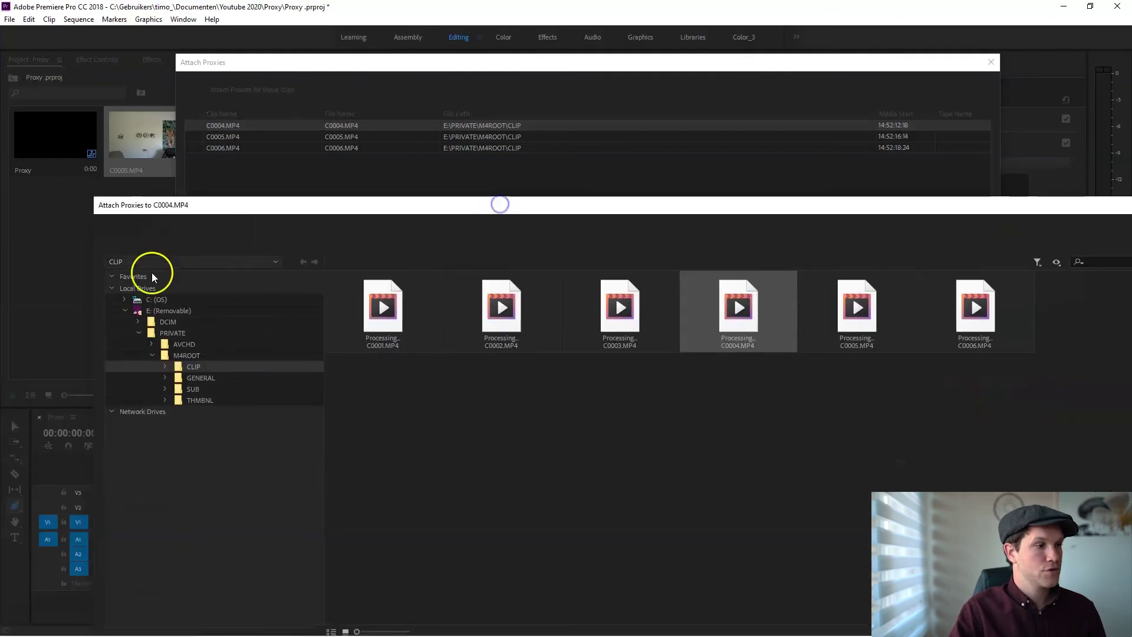
left_click(200, 388)
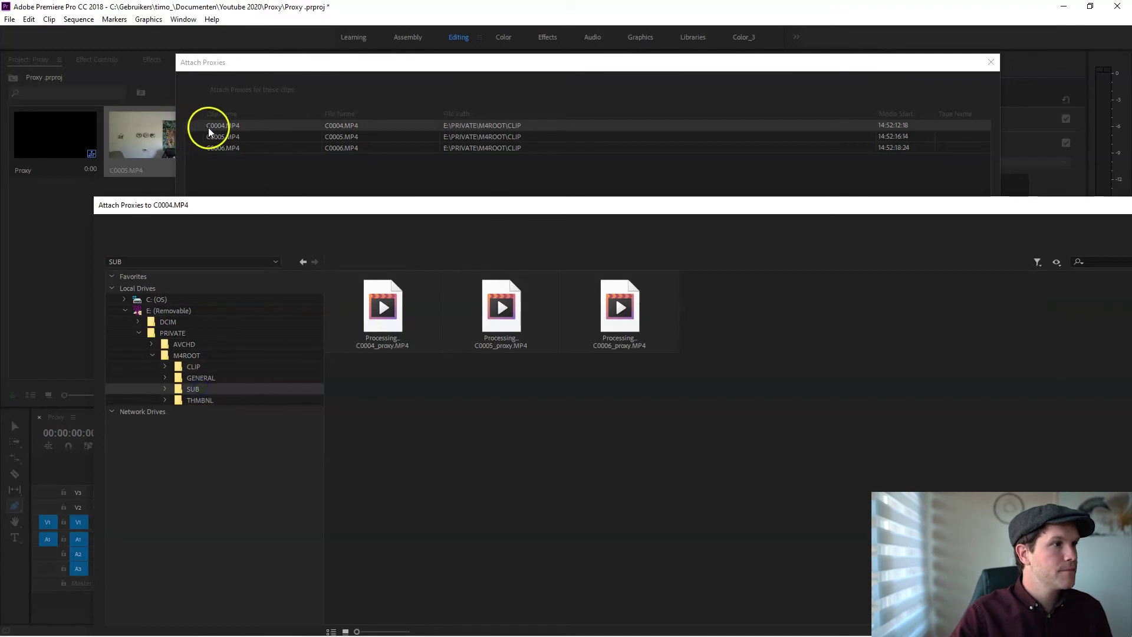
left_click(395, 327)
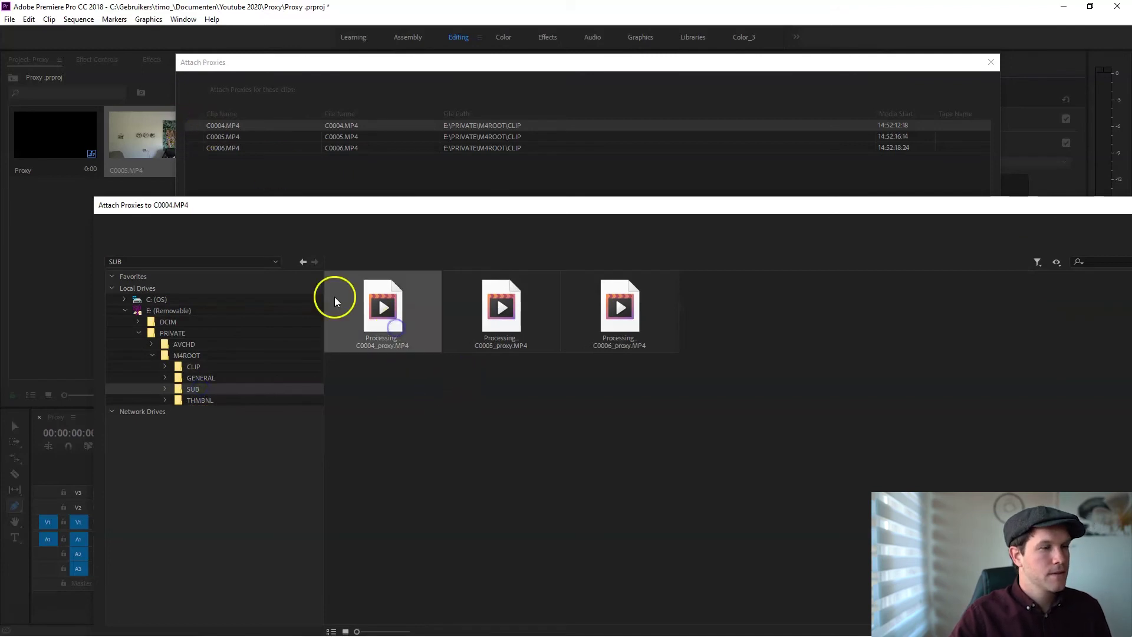
double_click(383, 324)
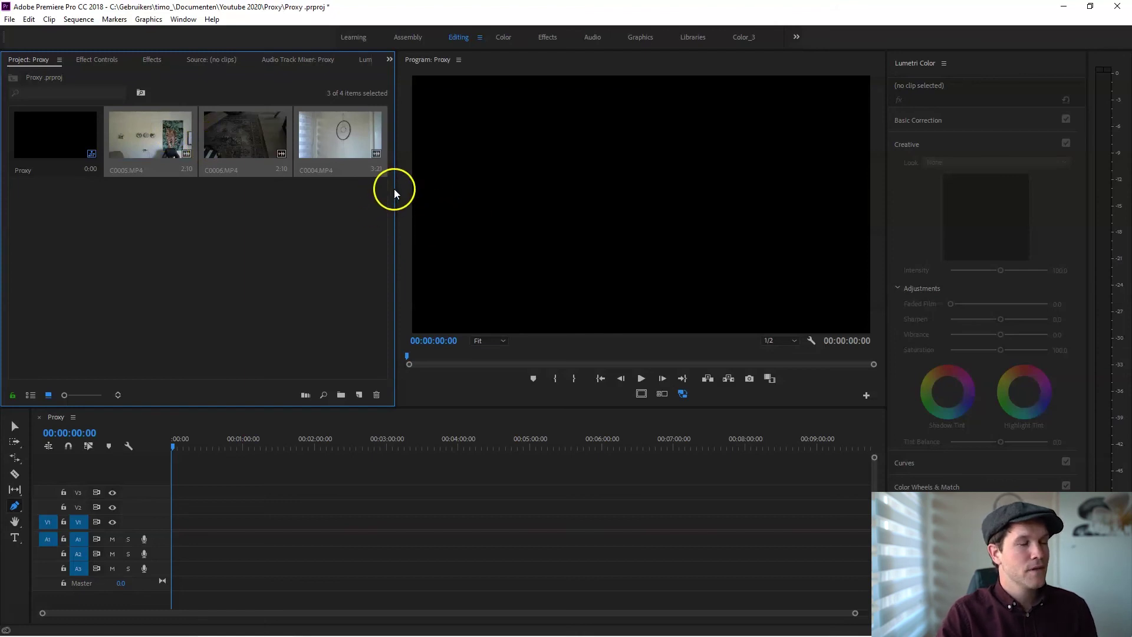
Drag Toggle Proxies from the Button Editor into the Program monitor's transport bar and confirm.
left_click_drag(395, 188, 293, 169)
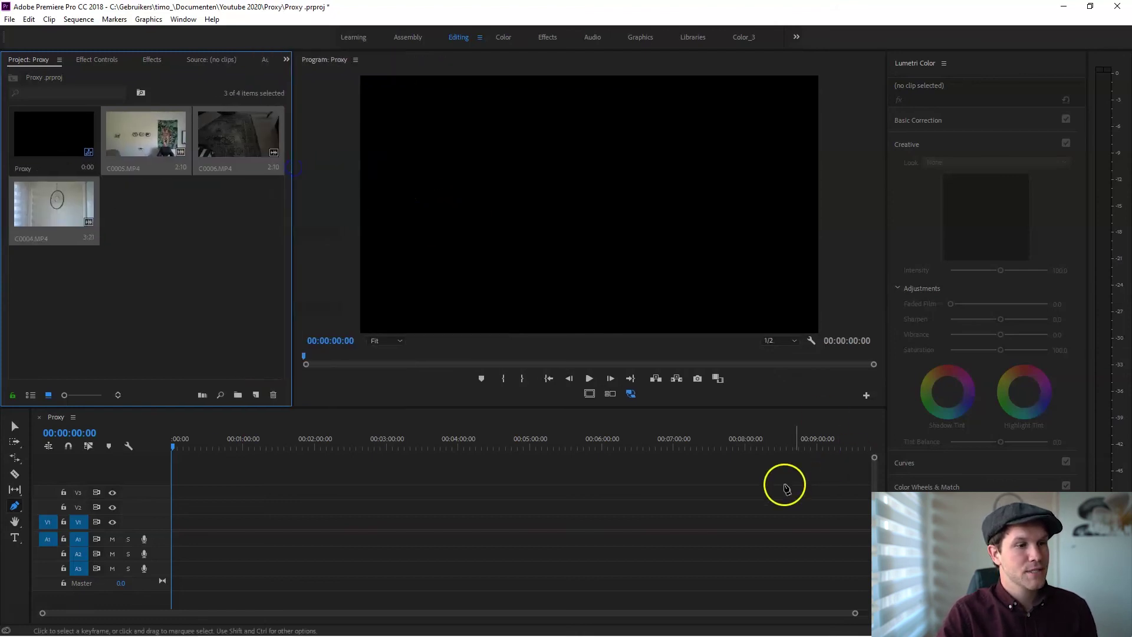
left_click(866, 395)
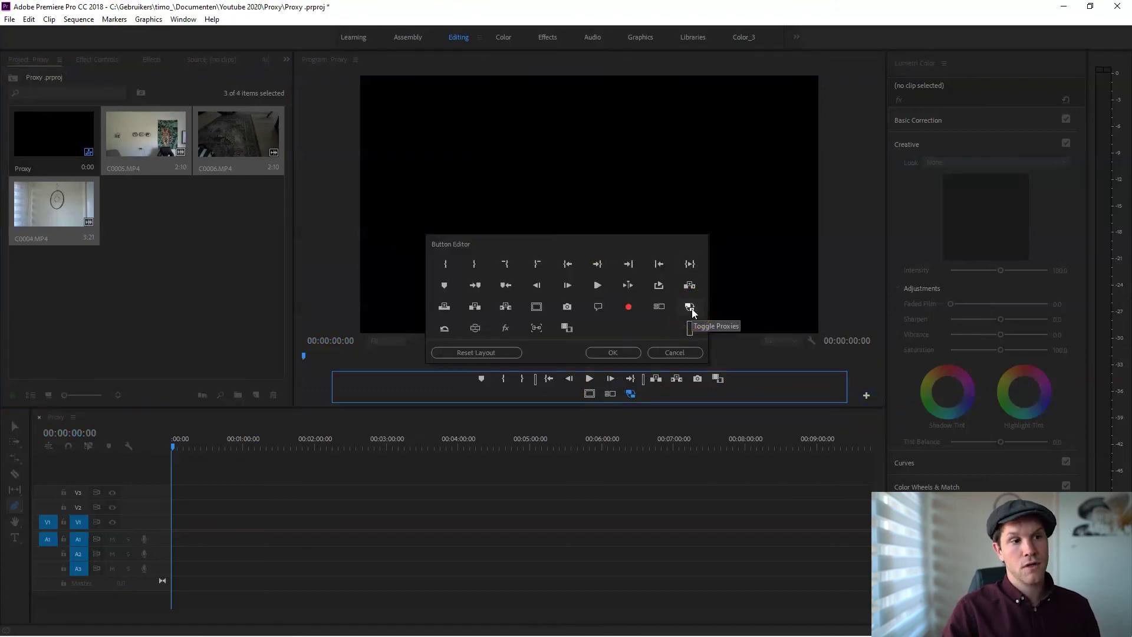
left_click_drag(691, 307, 639, 397)
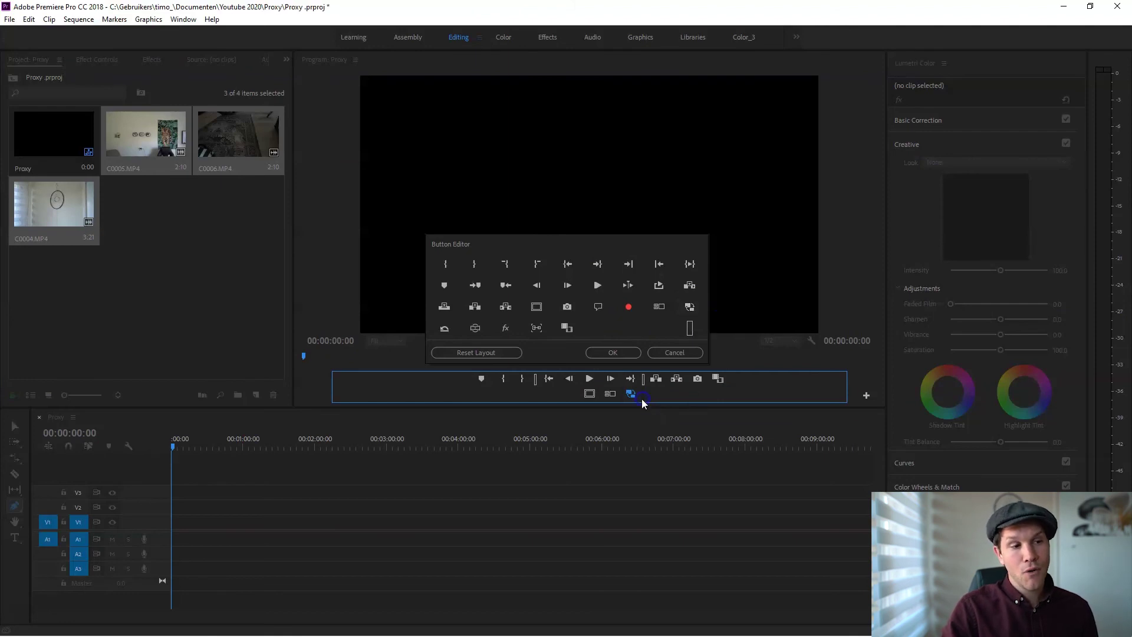
left_click(611, 353)
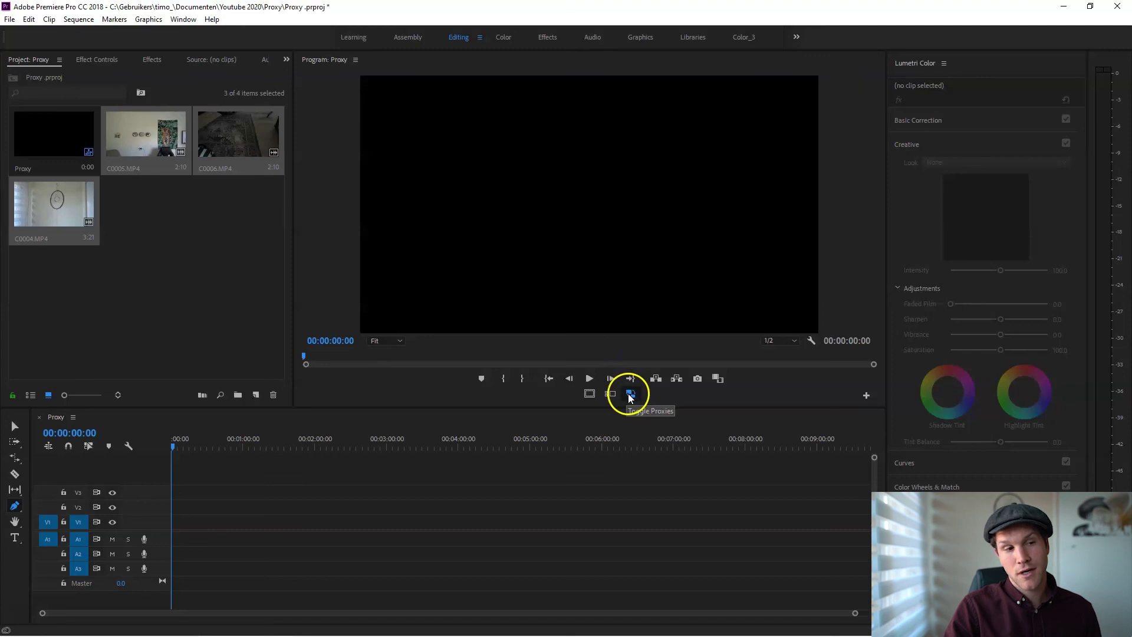